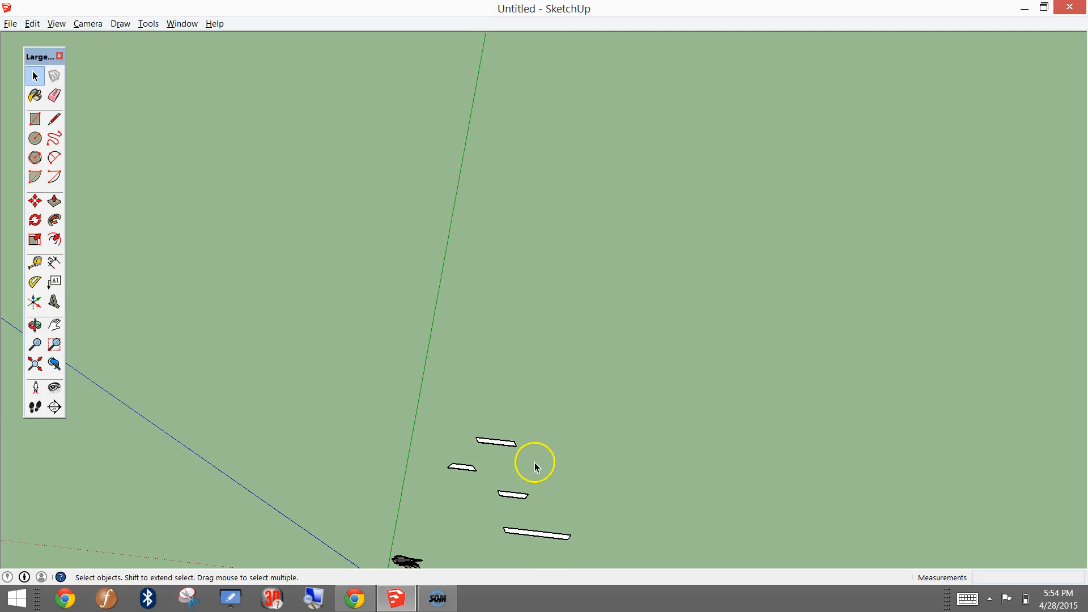
# Step: Start the Rotate tool for the leg board with parallel slanted ends
pyautogui.scroll(5, 491, 414)
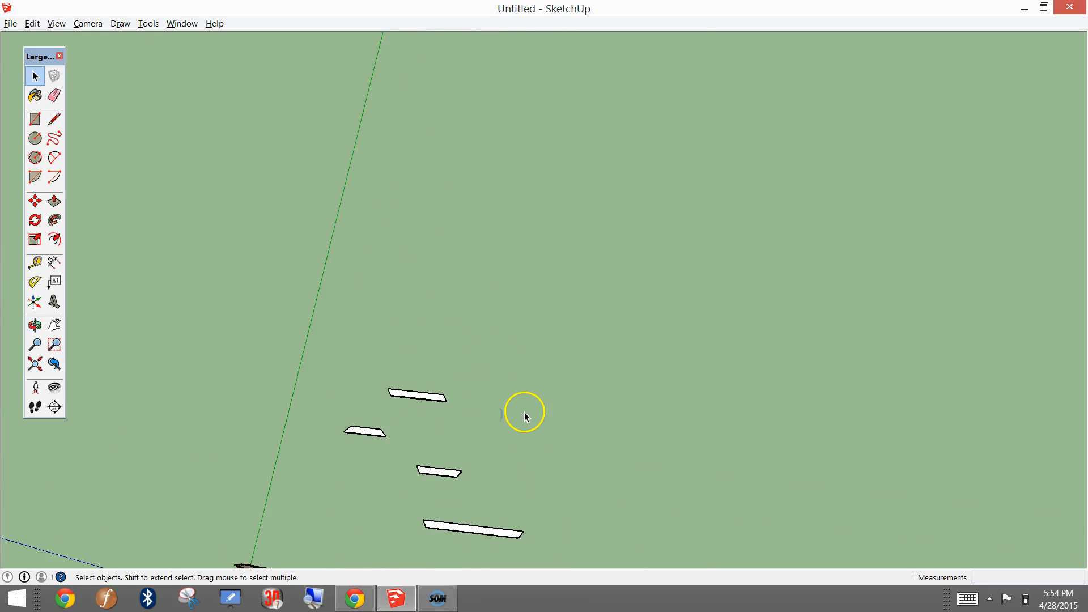
pyautogui.moveTo(446, 358); pyautogui.dragTo(565, 279, button='middle')
pyautogui.scroll(3, 512, 396)
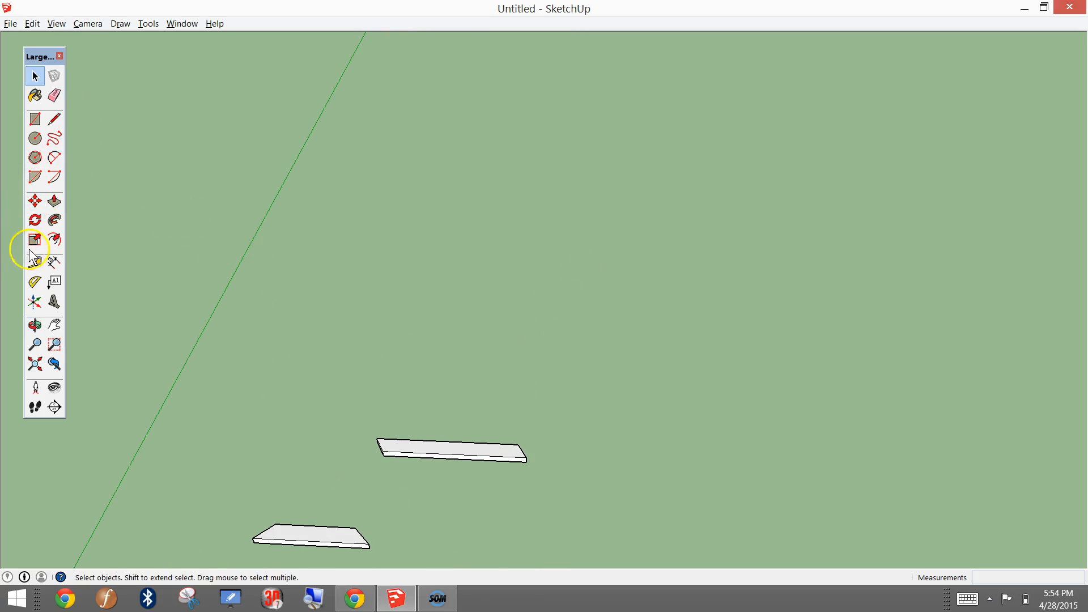
pyautogui.click(37, 222)
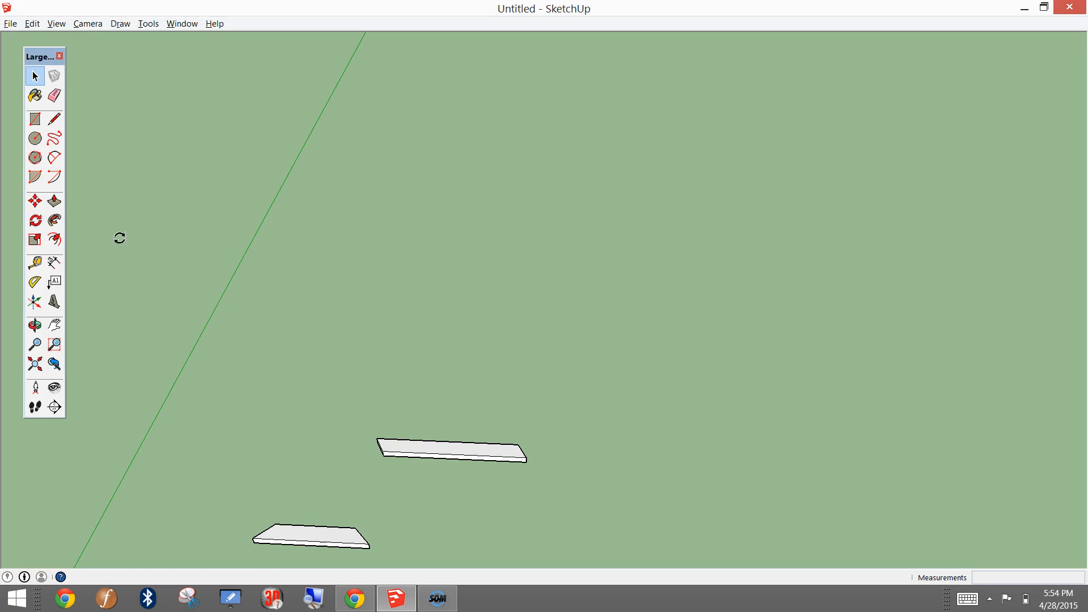
pyautogui.scroll(3, 447, 449)
pyautogui.moveTo(447, 449); pyautogui.dragTo(280, 495, button='middle')
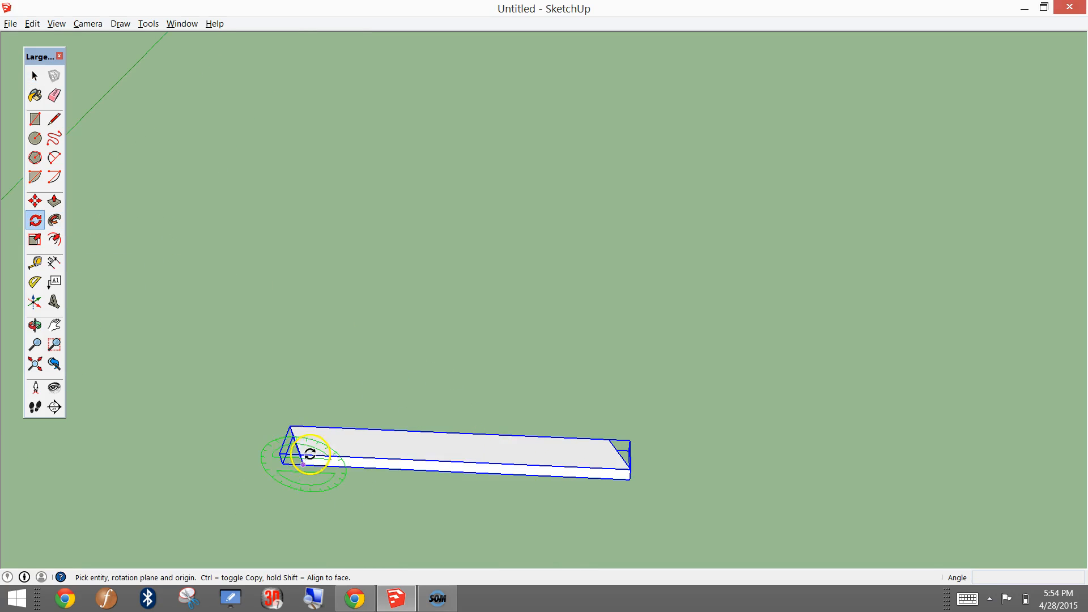
pyautogui.moveTo(570, 470); pyautogui.dragTo(417, 425, button='middle')
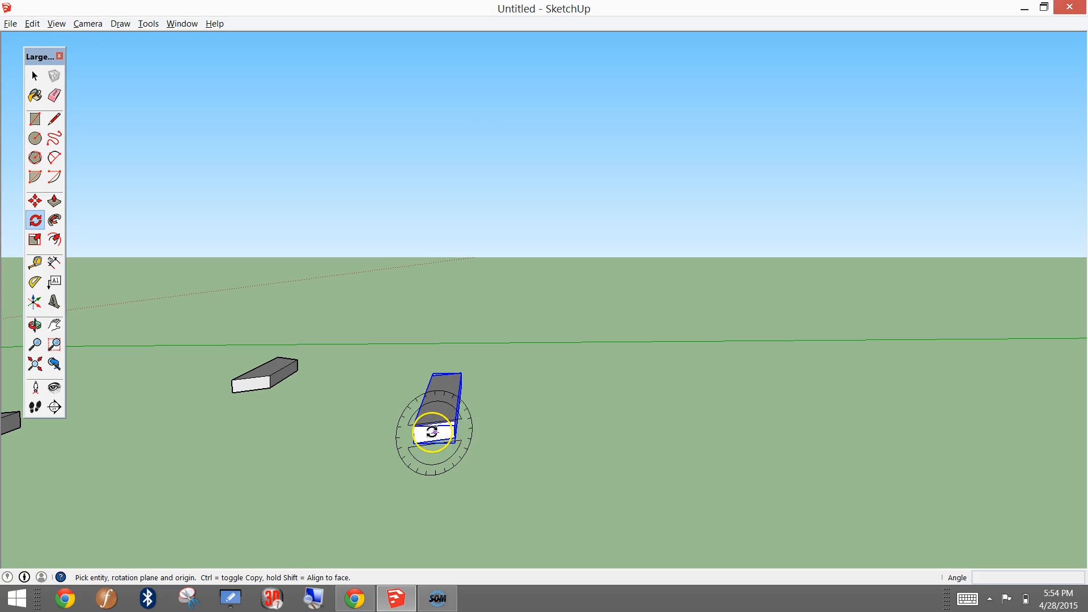
pyautogui.scroll(2, 431, 432)
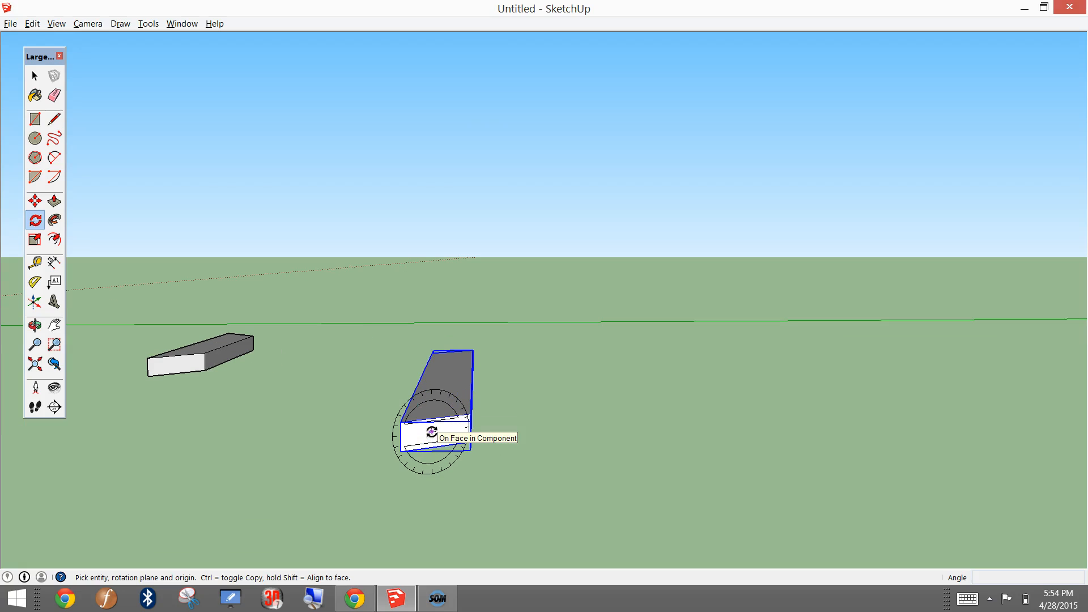
pyautogui.scroll(-2, 431, 432)
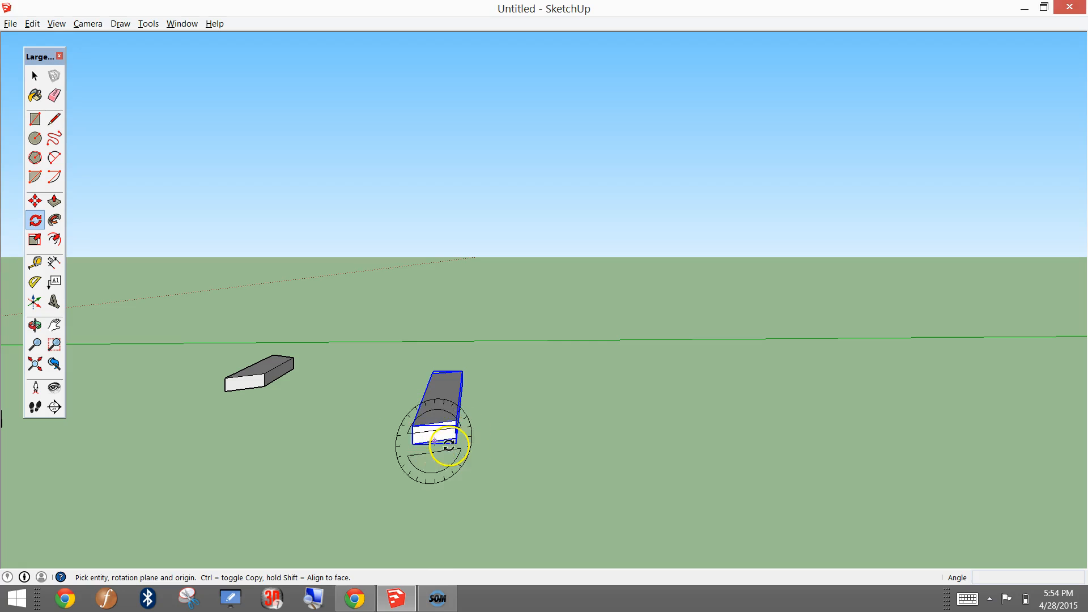
pyautogui.click(457, 438)
pyautogui.moveTo(396, 366); pyautogui.dragTo(574, 393, button='middle')
pyautogui.scroll(2, 574, 393)
# Step: Switch to Chrome to examine the leg arrangement in the picnic table end-view drawing, and return to SketchUp
pyautogui.click(424, 600)
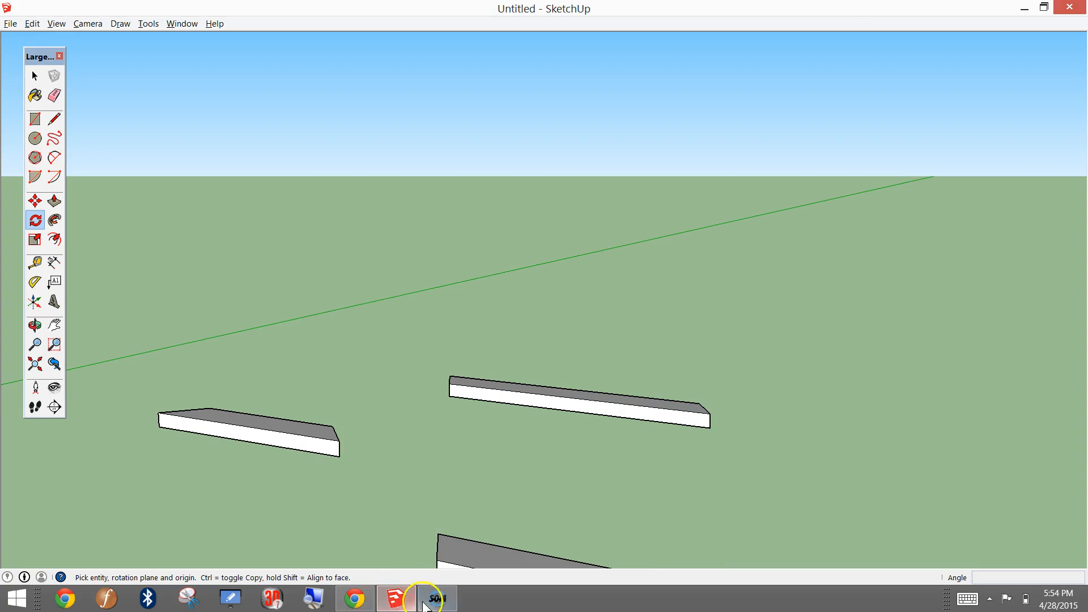
pyautogui.click(356, 600)
pyautogui.scroll(-2, 477, 478)
pyautogui.scroll(12, 457, 316)
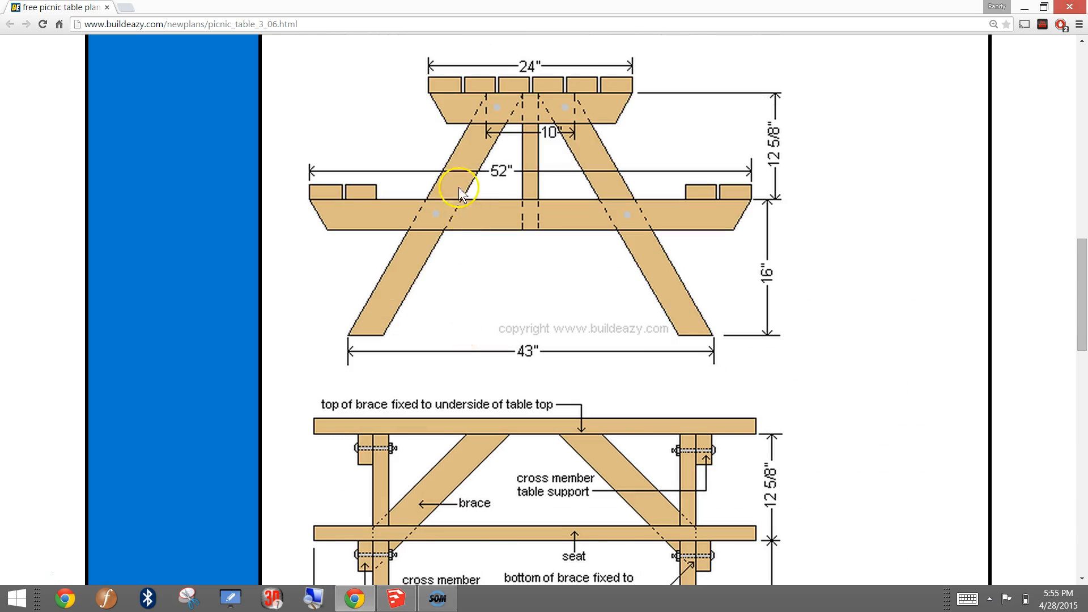
pyautogui.click(437, 598)
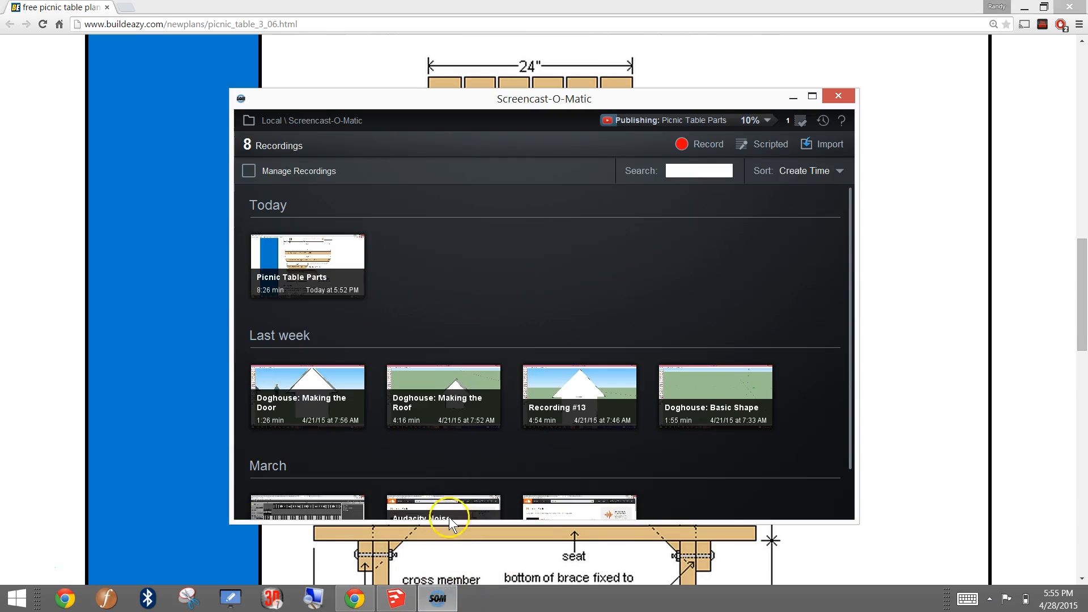
pyautogui.click(395, 601)
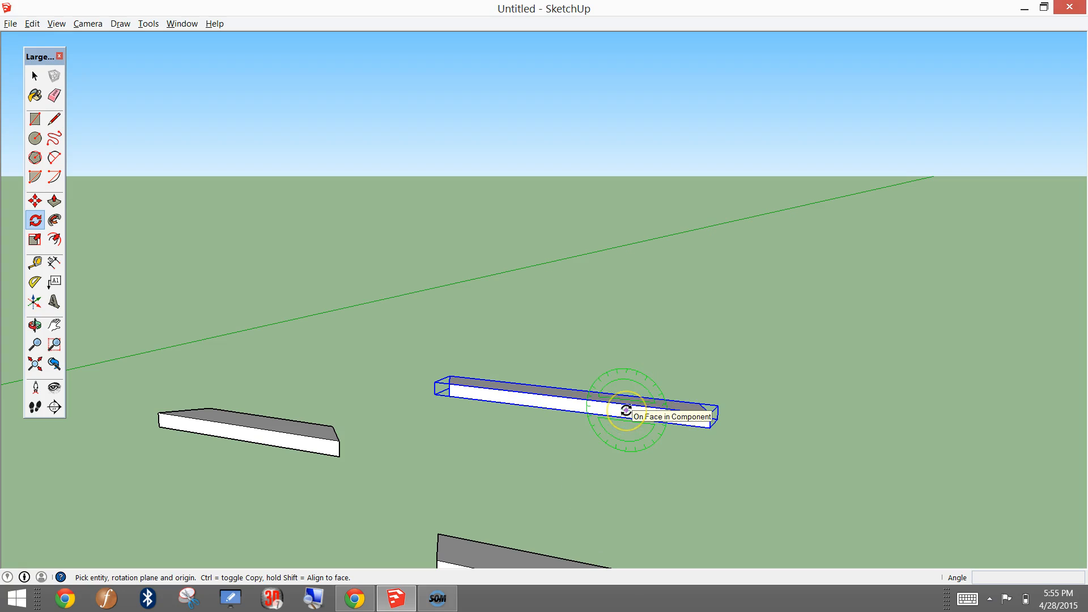
# Step: Rotate the leg board 90° in the plane of its long narrow side so it stands upright
pyautogui.scroll(2, 625, 410)
pyautogui.click(628, 414)
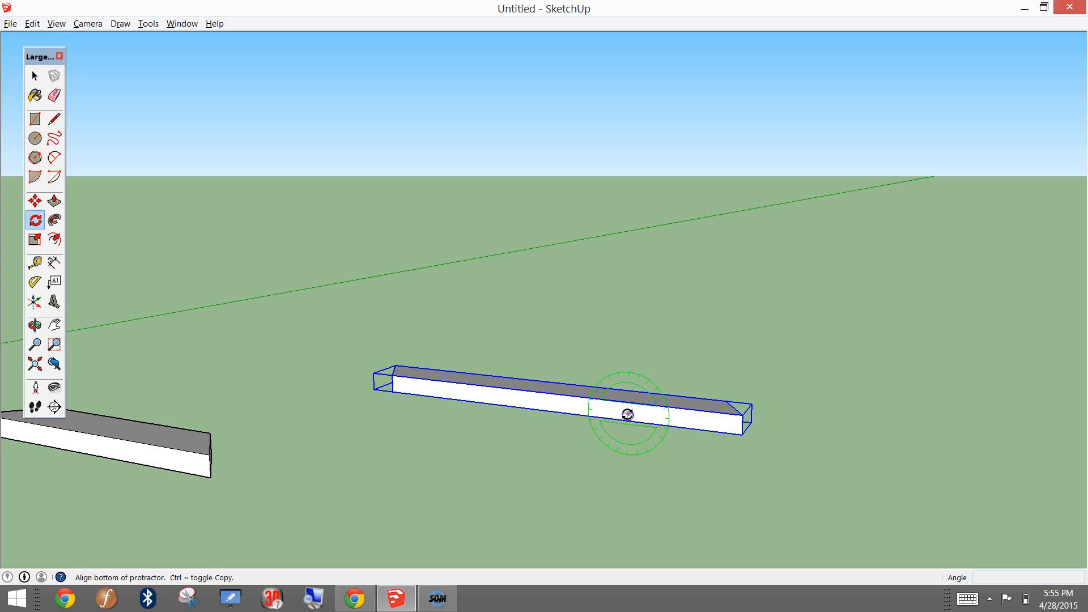
pyautogui.click(680, 423)
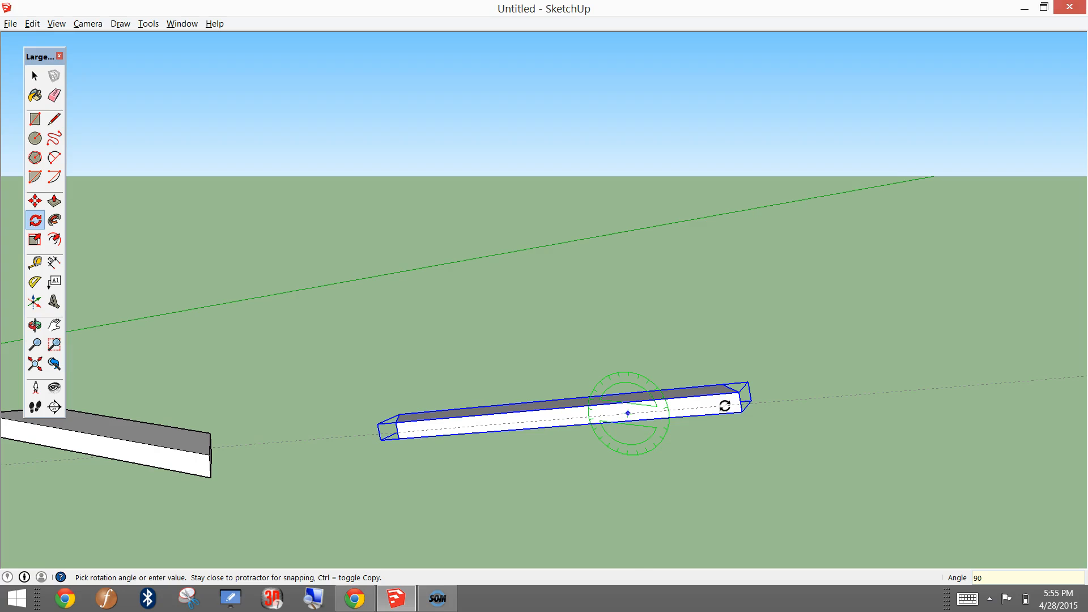
pyautogui.press('Return')
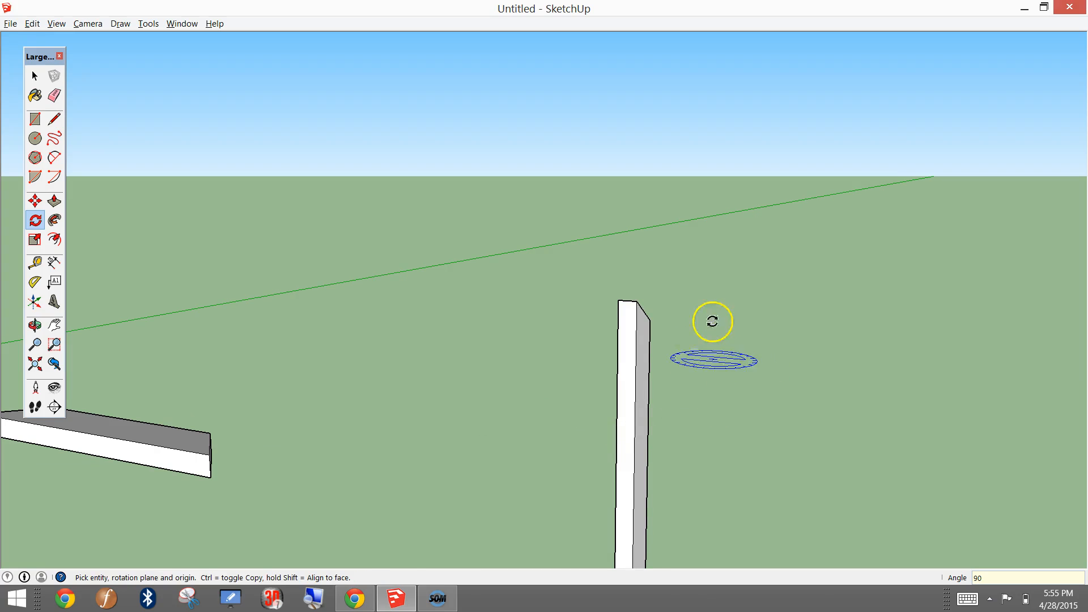
pyautogui.scroll(-3, 758, 325)
pyautogui.moveTo(770, 326); pyautogui.dragTo(162, 374, button='middle')
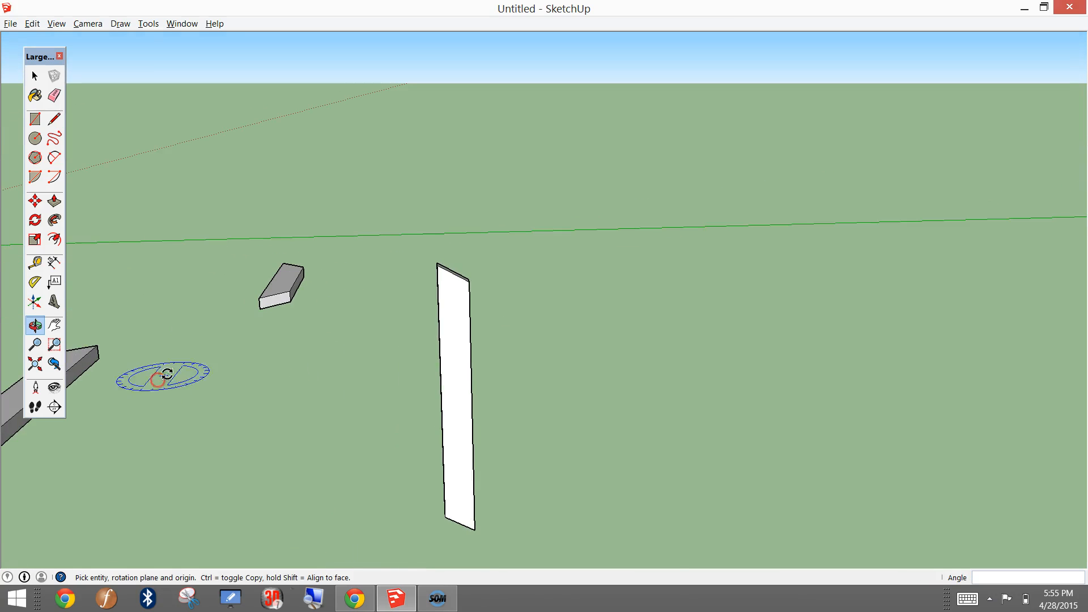
pyautogui.scroll(2, 278, 366)
pyautogui.moveTo(327, 417); pyautogui.dragTo(380, 351, button='middle')
pyautogui.moveTo(589, 314); pyautogui.dragTo(524, 289, button='middle')
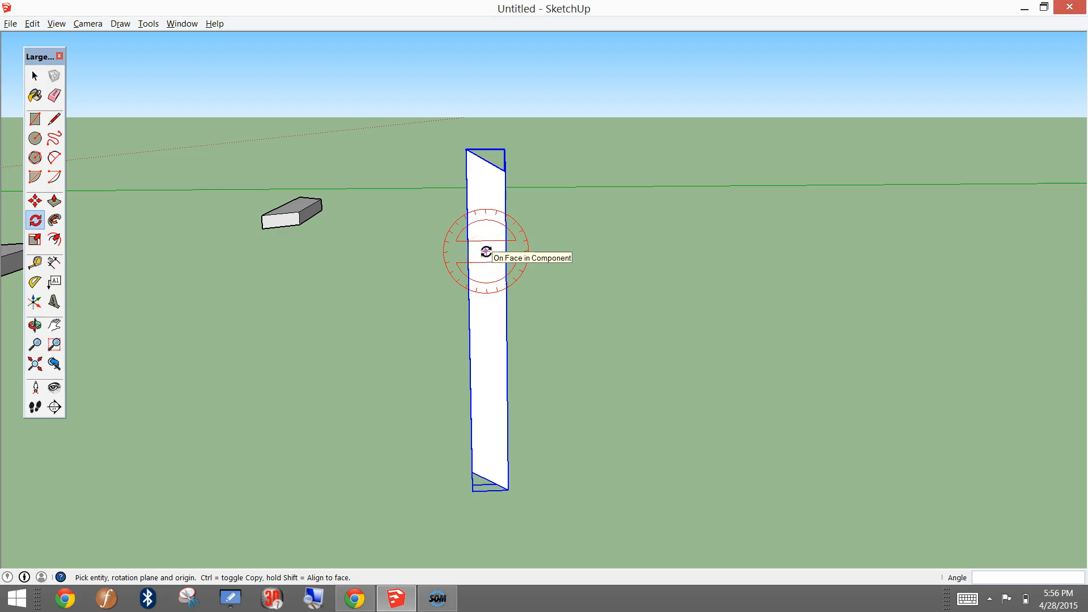
pyautogui.moveTo(604, 418); pyautogui.dragTo(595, 384, button='middle')
pyautogui.click(476, 249)
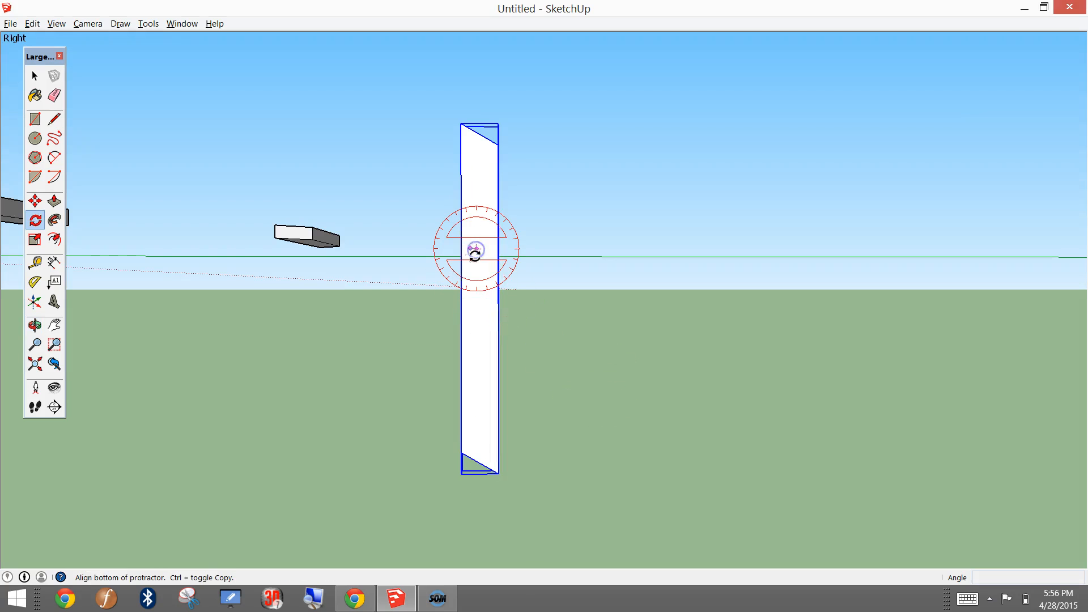
pyautogui.click(487, 249)
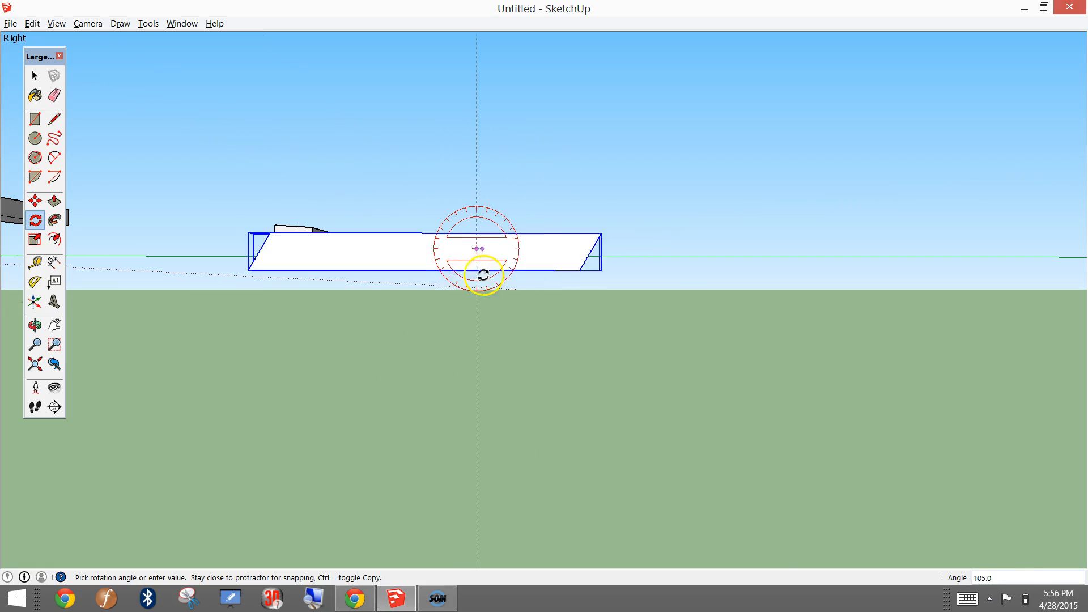
pyautogui.press('Escape')
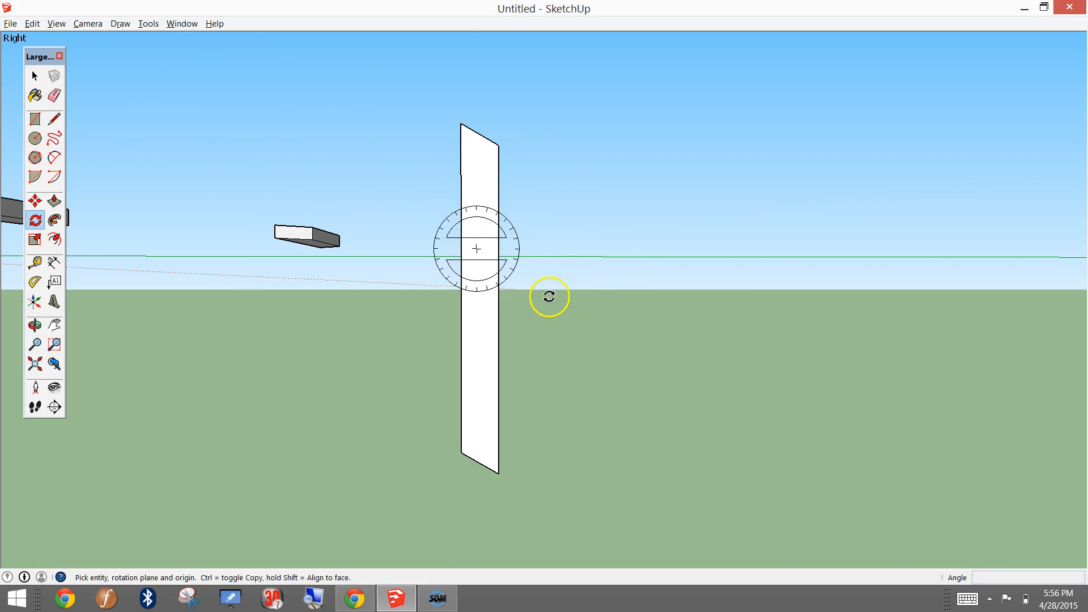
# Step: Rotate the upright leg board 30° in the plane of its broad face so its slanted ends lie horizontal
pyautogui.moveTo(479, 244); pyautogui.dragTo(523, 230)
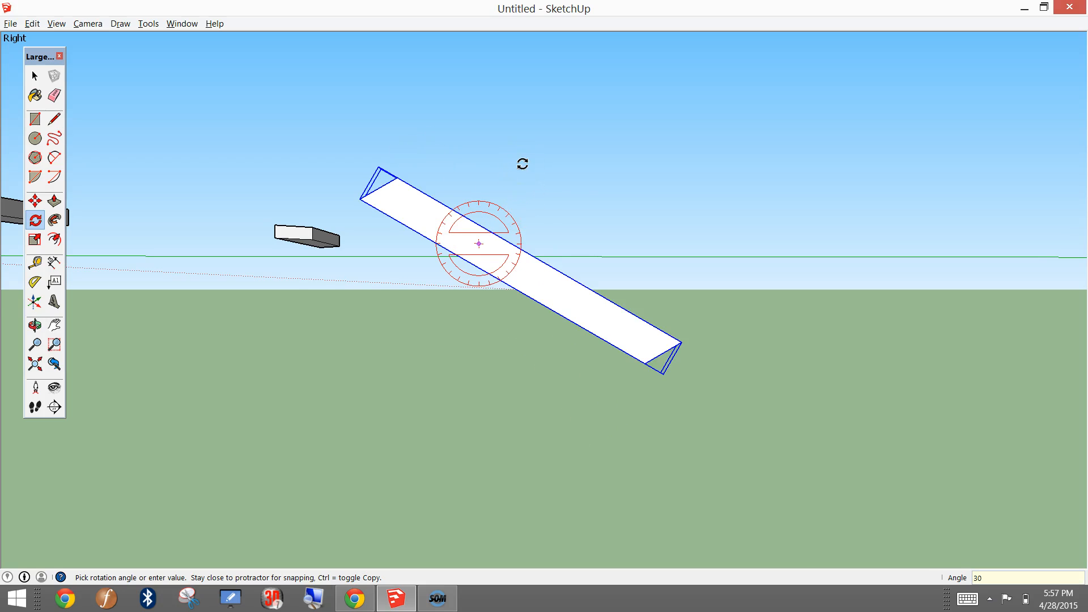
pyautogui.click(522, 164)
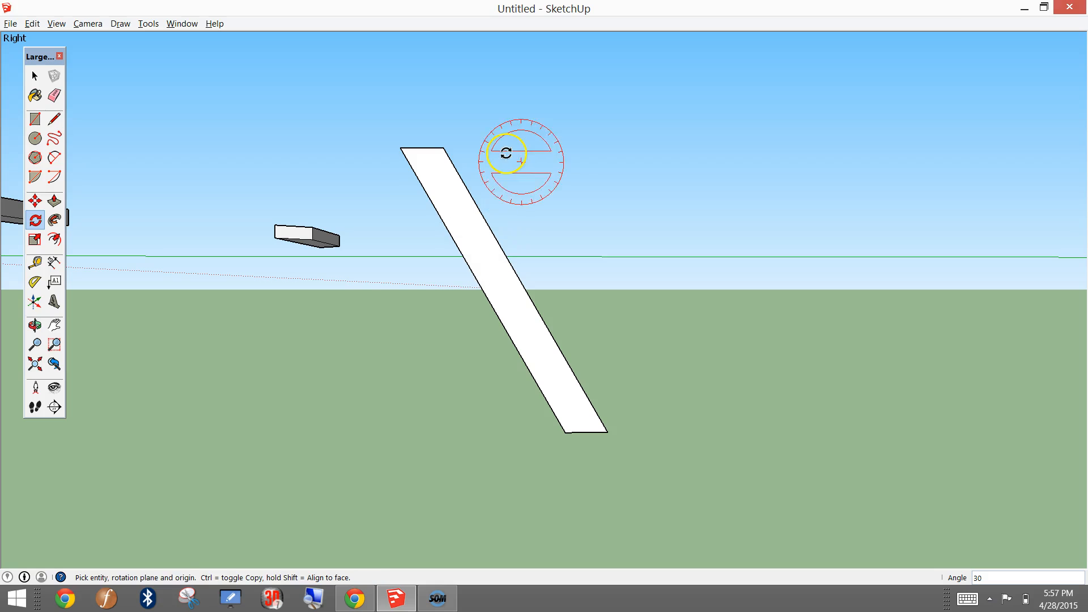
# Step: Select the tilted leg board and move it along the green axis, away from the other boards
pyautogui.click(34, 76)
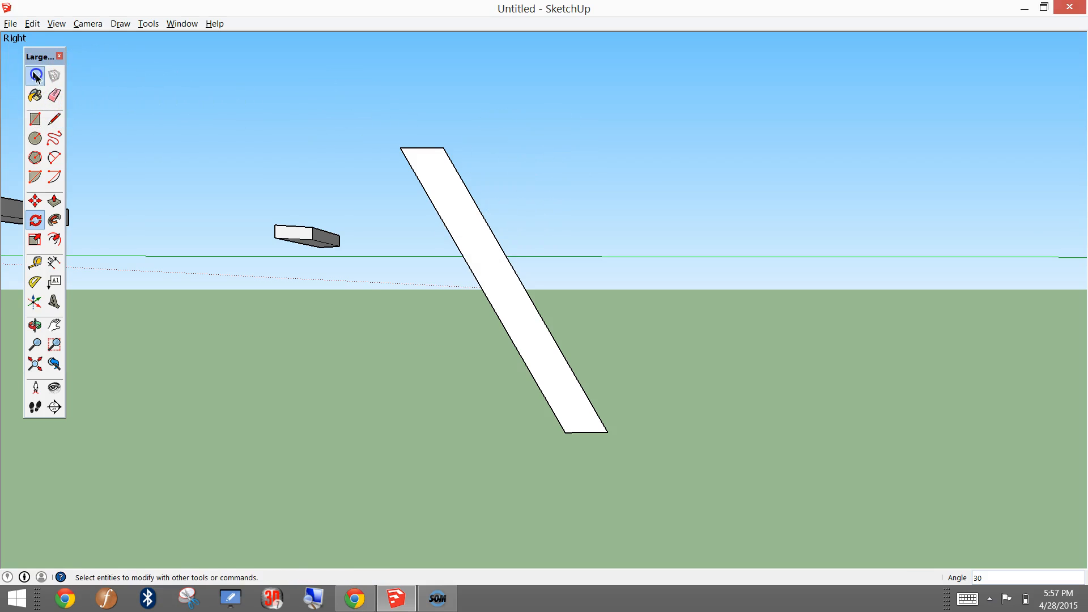
pyautogui.moveTo(350, 104); pyautogui.dragTo(686, 489)
pyautogui.moveTo(607, 226); pyautogui.dragTo(102, 146, button='middle')
pyautogui.click(35, 201)
pyautogui.click(500, 299)
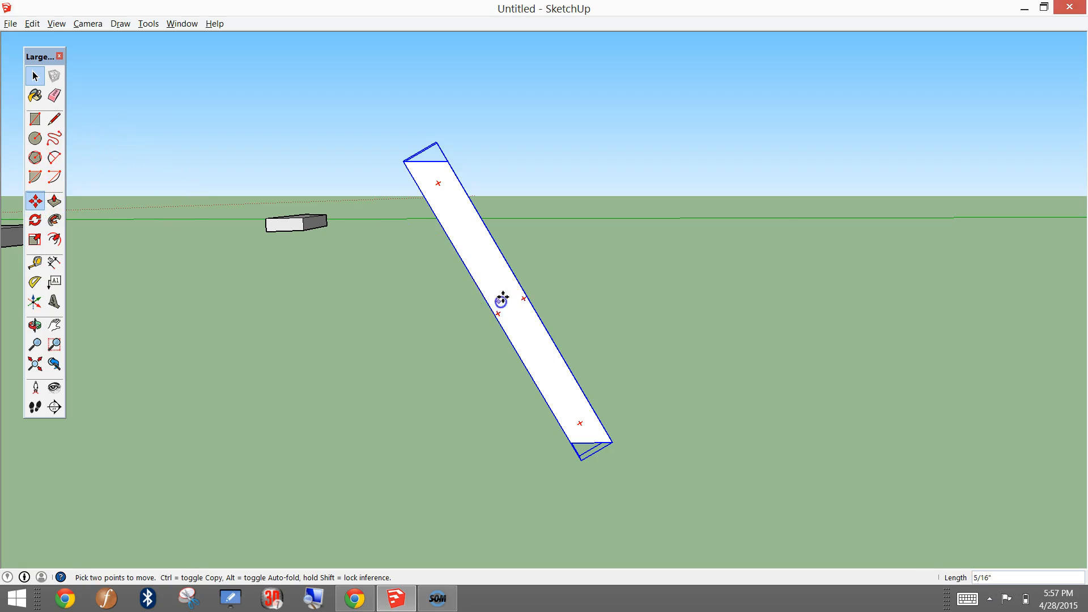
pyautogui.click(935, 255)
pyautogui.moveTo(698, 245); pyautogui.dragTo(401, 273, button='middle')
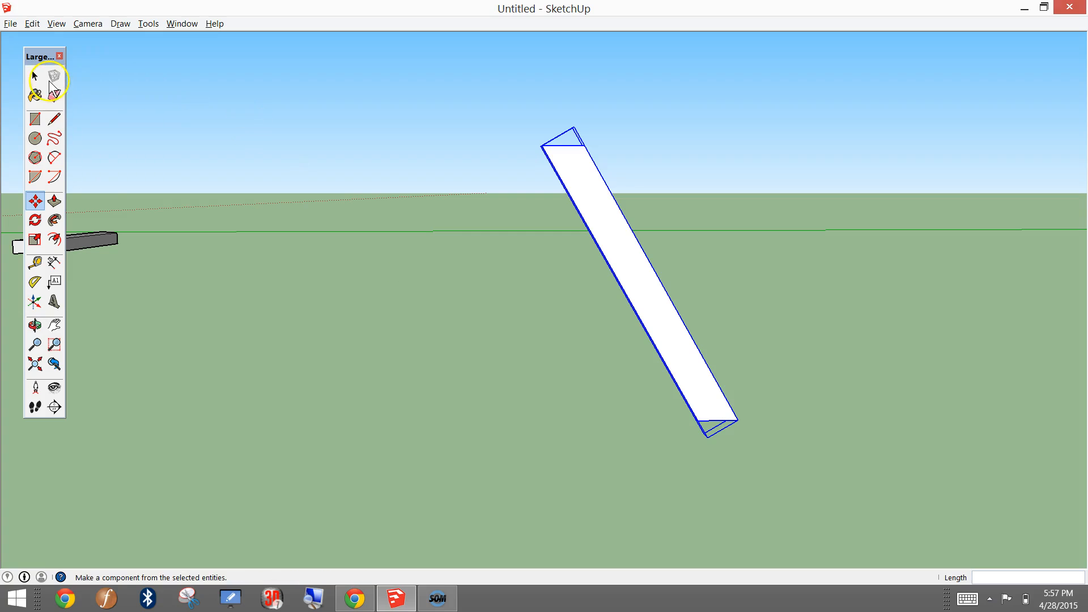
# Step: Copy the tilted leg board and paste the duplicate between the original and the short board
pyautogui.click(35, 76)
pyautogui.click(269, 221)
pyautogui.click(608, 244)
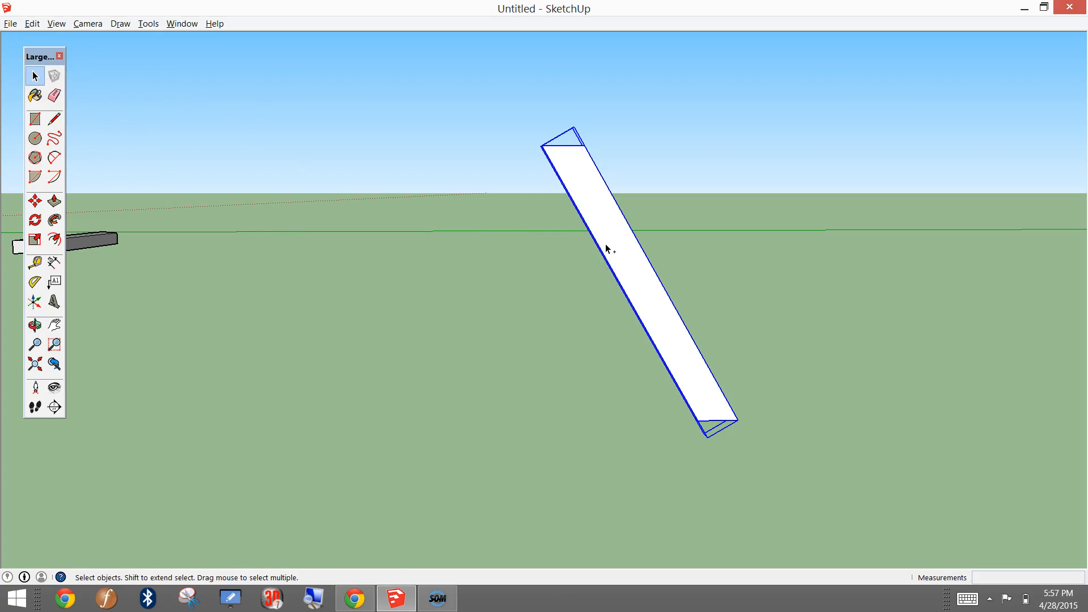
pyautogui.hotkey('ctrl', 'v')
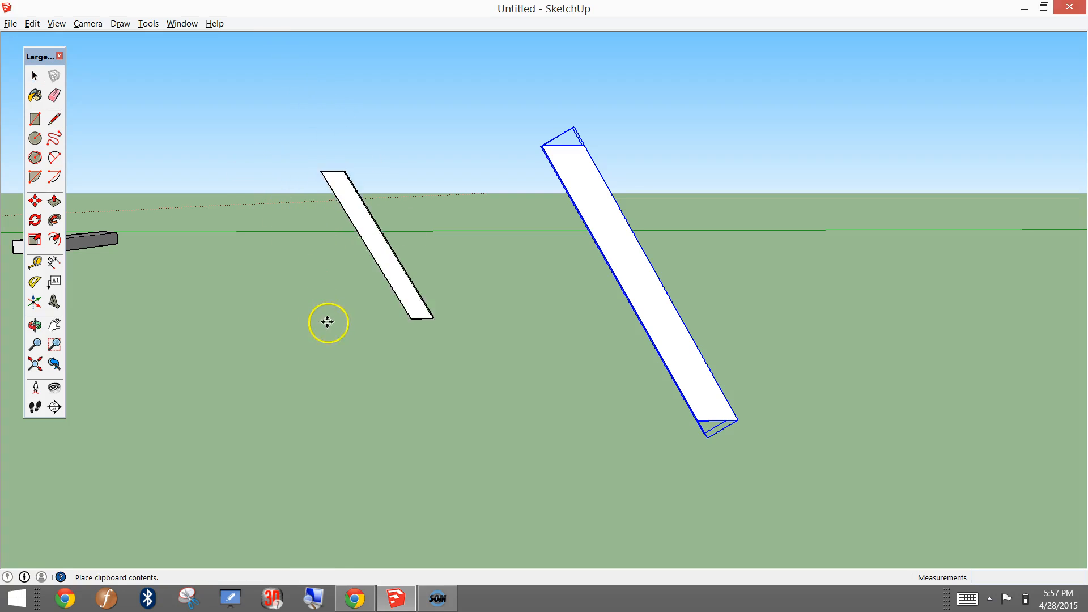
pyautogui.click(391, 231)
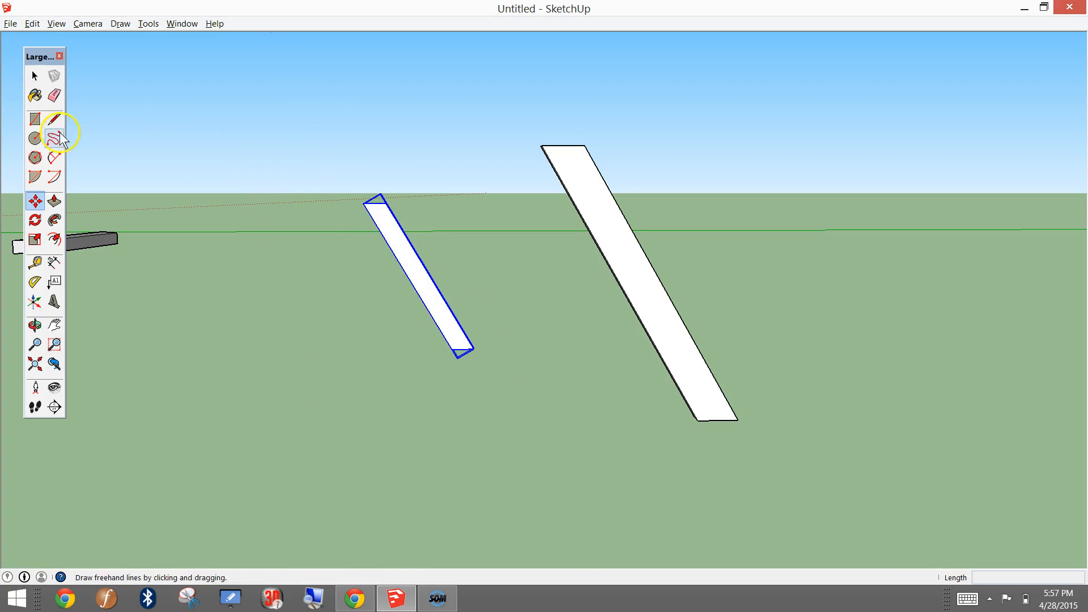
# Step: Move the duplicate leg board forward until it stands roughly in line with the original leg
pyautogui.click(34, 202)
pyautogui.moveTo(396, 234); pyautogui.dragTo(321, 323)
pyautogui.moveTo(339, 237); pyautogui.dragTo(342, 238)
pyautogui.moveTo(342, 237); pyautogui.dragTo(699, 259, button='middle')
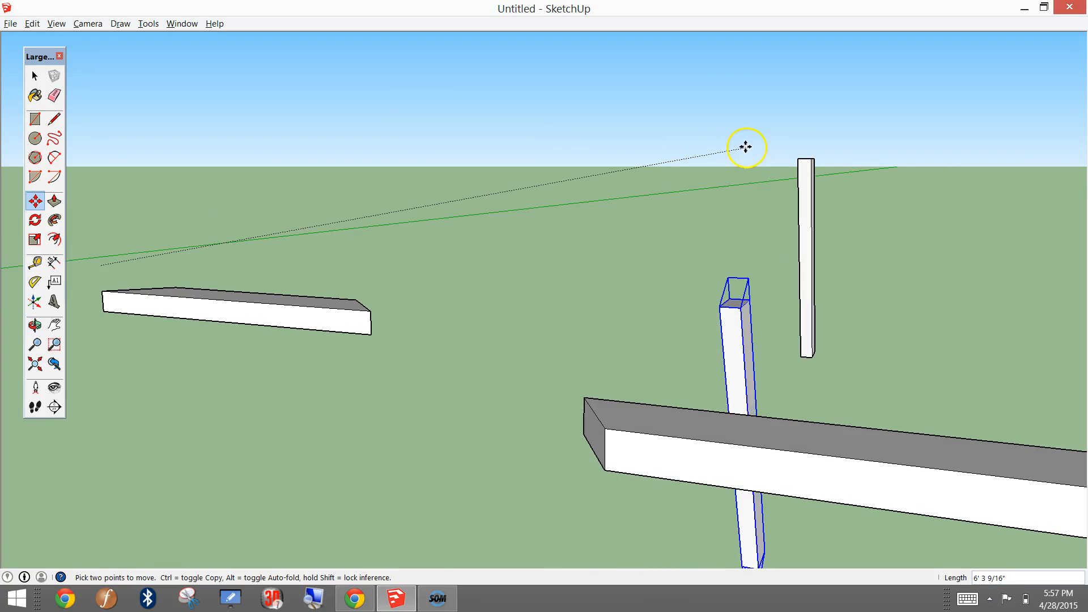
pyautogui.click(729, 148)
pyautogui.click(720, 351)
pyautogui.click(714, 247)
pyautogui.click(33, 204)
pyautogui.moveTo(725, 311); pyautogui.dragTo(722, 284)
pyautogui.moveTo(666, 245); pyautogui.dragTo(544, 316, button='middle')
pyautogui.scroll(-3, 593, 309)
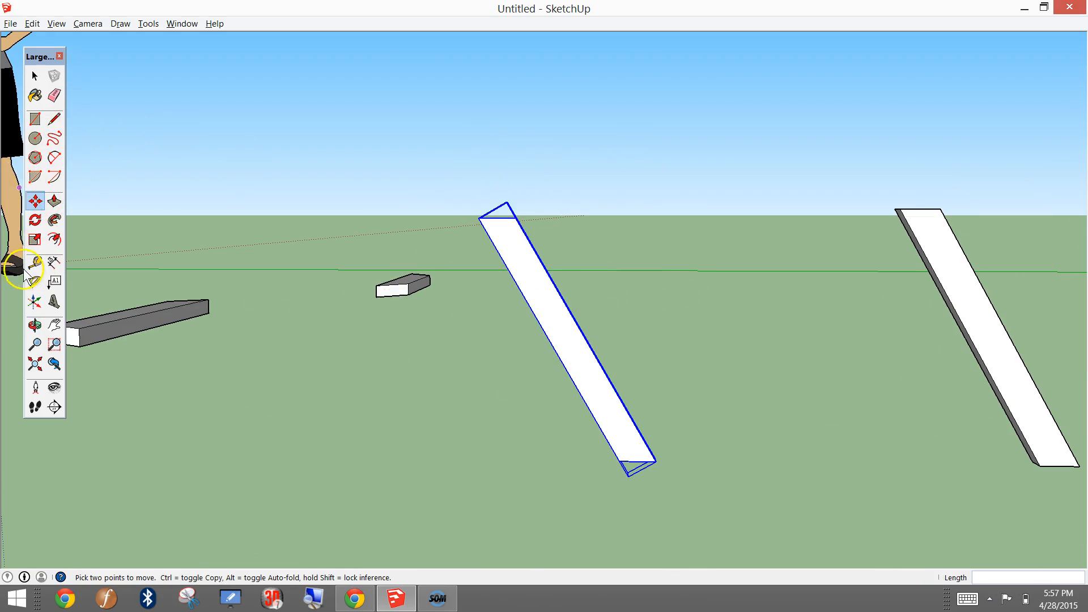
pyautogui.click(31, 219)
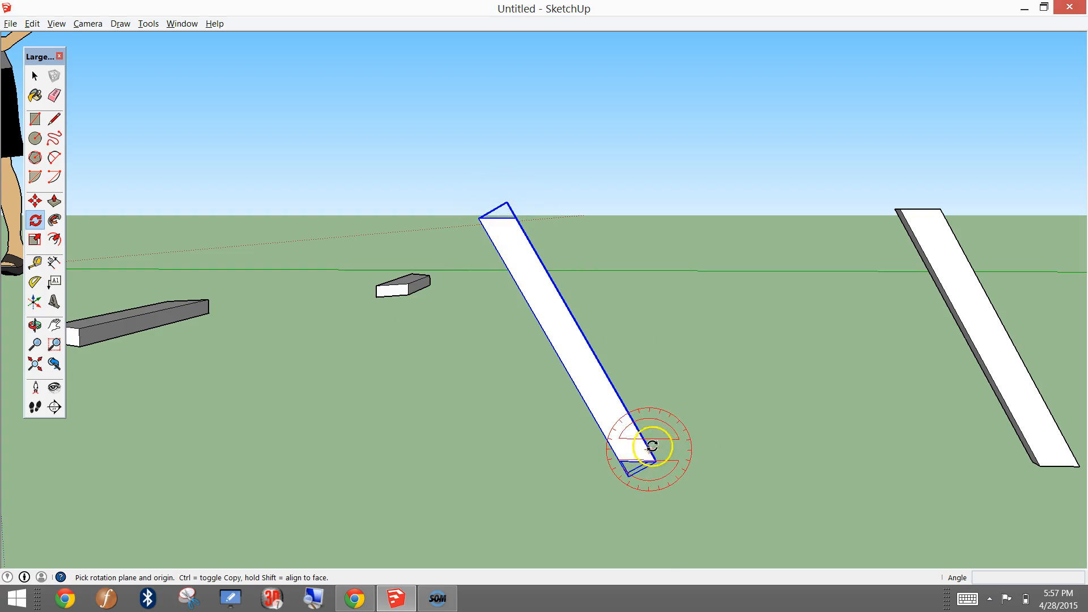
pyautogui.moveTo(590, 233); pyautogui.dragTo(674, 340, button='middle')
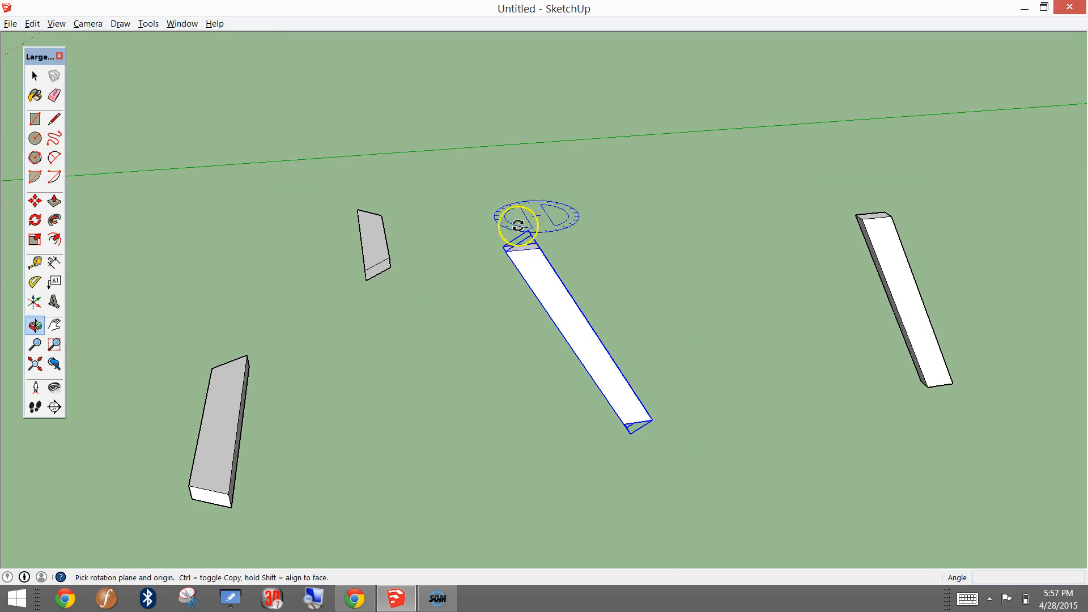
pyautogui.click(520, 248)
pyautogui.click(524, 254)
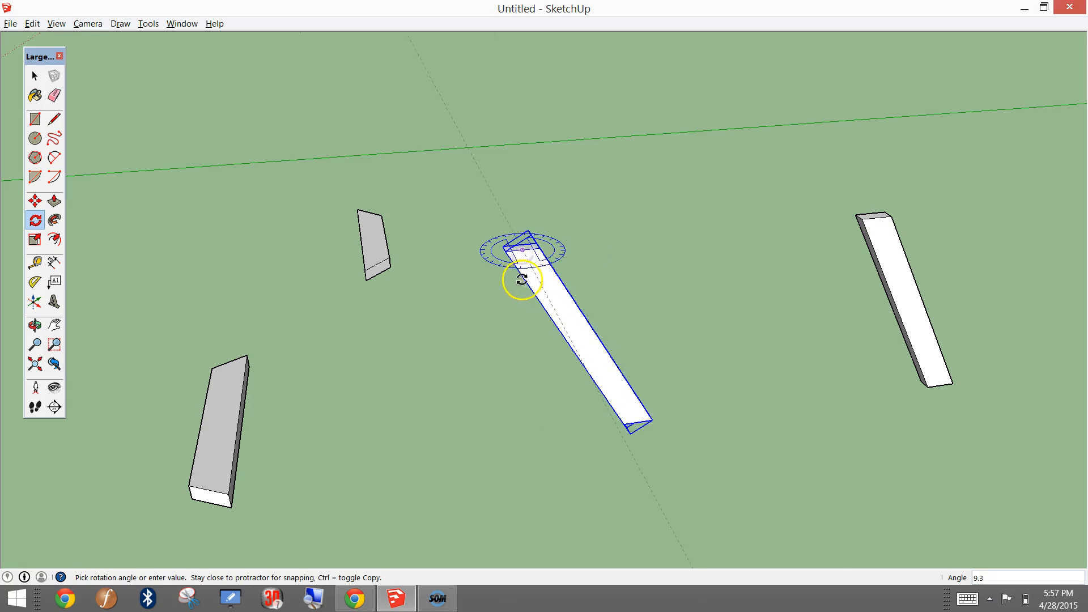
pyautogui.click(598, 275)
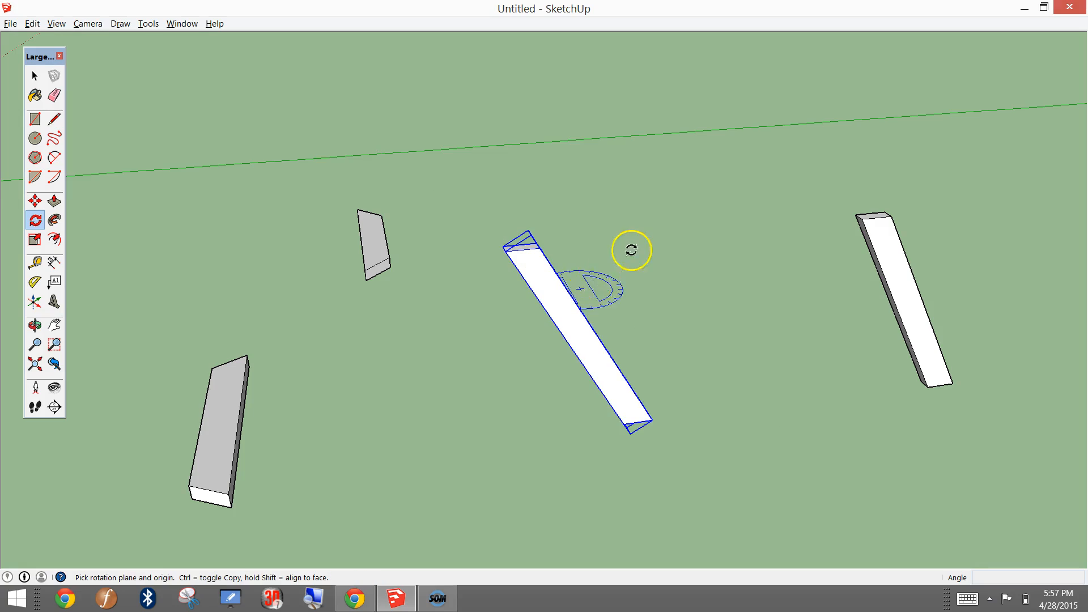
# Step: Rotate the duplicate leg board 180° about the vertical axis at its top end so it slants opposite to the original leg
pyautogui.scroll(2, 504, 252)
pyautogui.click(504, 252)
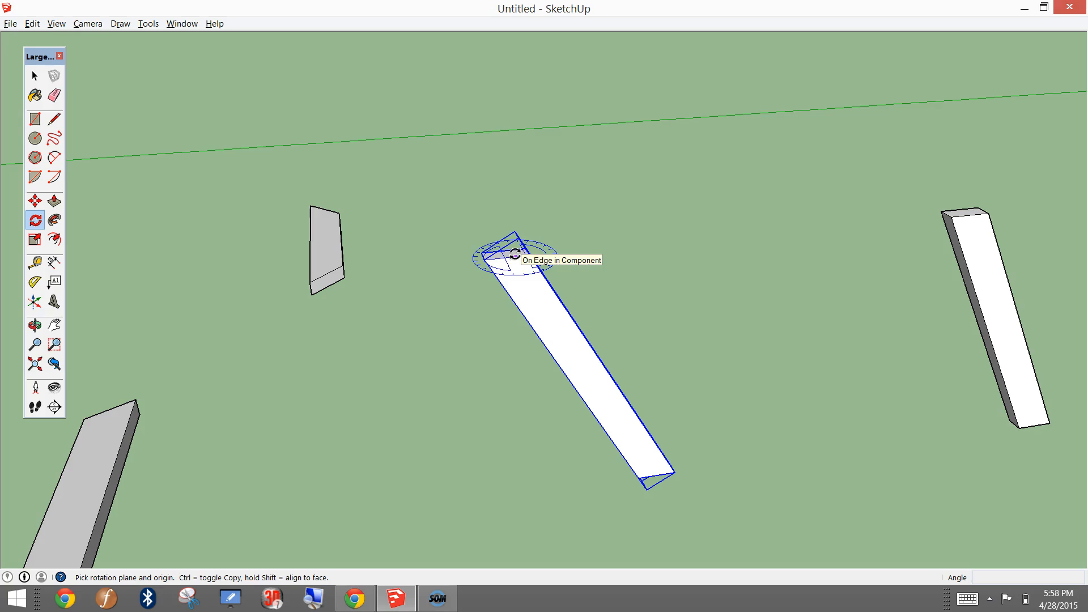
pyautogui.click(515, 255)
pyautogui.click(517, 271)
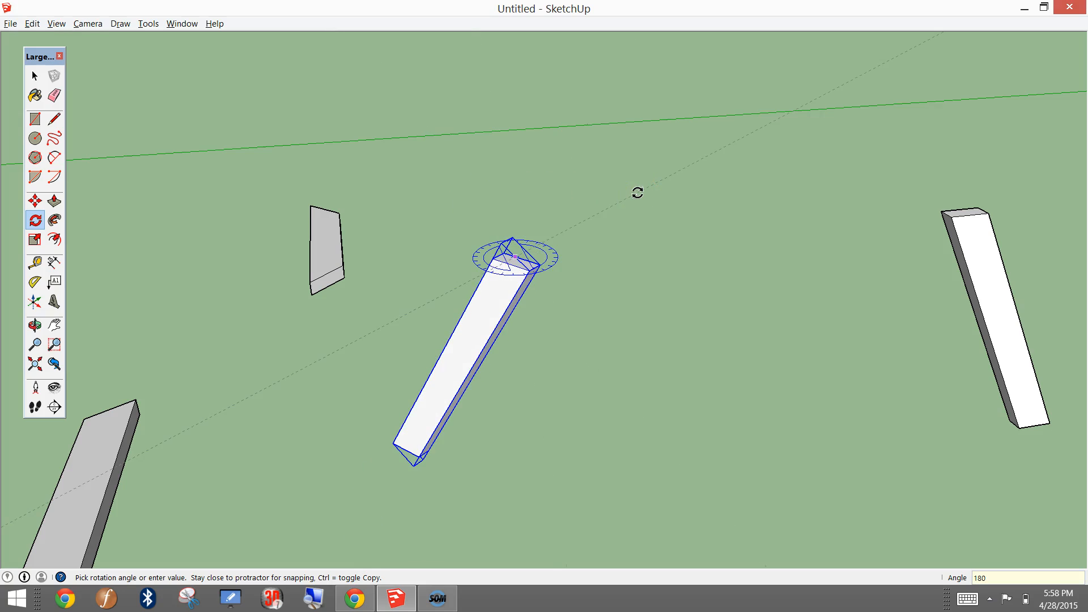
pyautogui.press('Return')
pyautogui.moveTo(755, 246); pyautogui.dragTo(610, 132, button='middle')
pyautogui.scroll(-1, 611, 132)
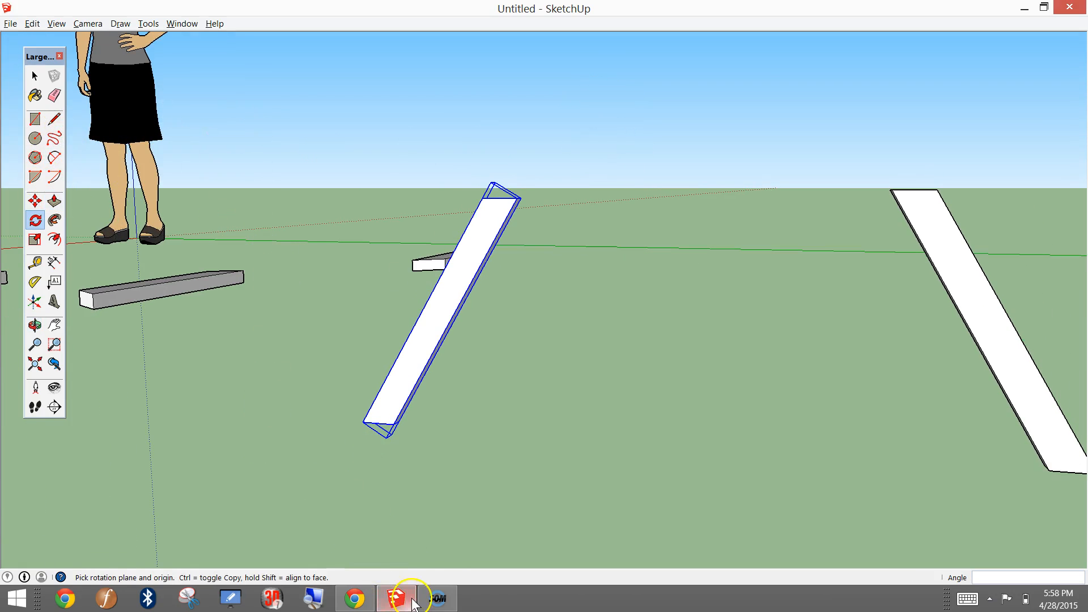
# Step: Check the leg spacing in the browser plan and place a 10" guide along the green axis from the original leg's outer top corner
pyautogui.click(369, 604)
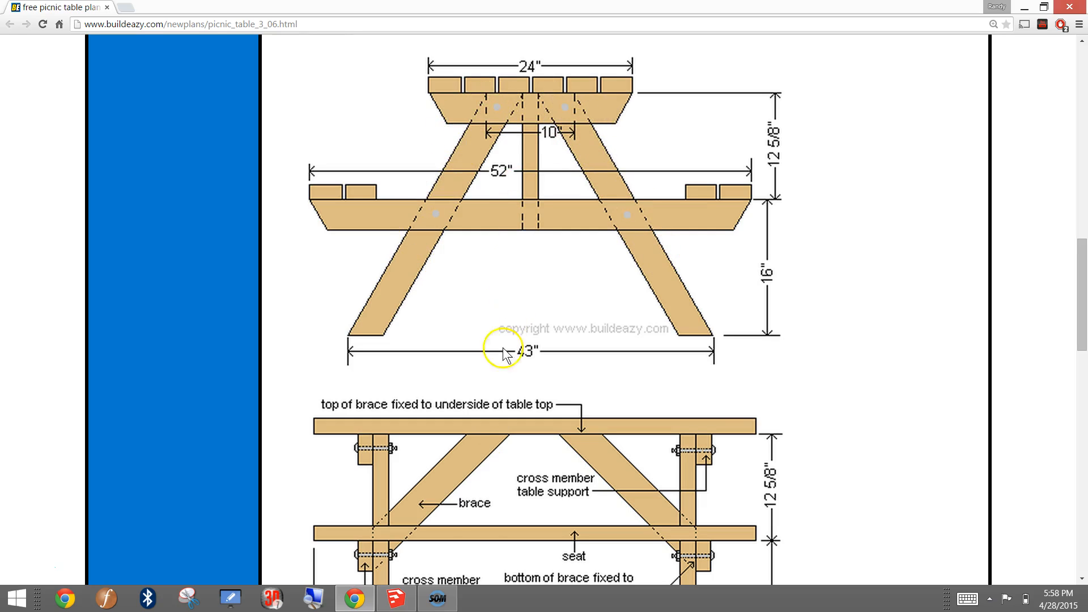
pyautogui.click(399, 600)
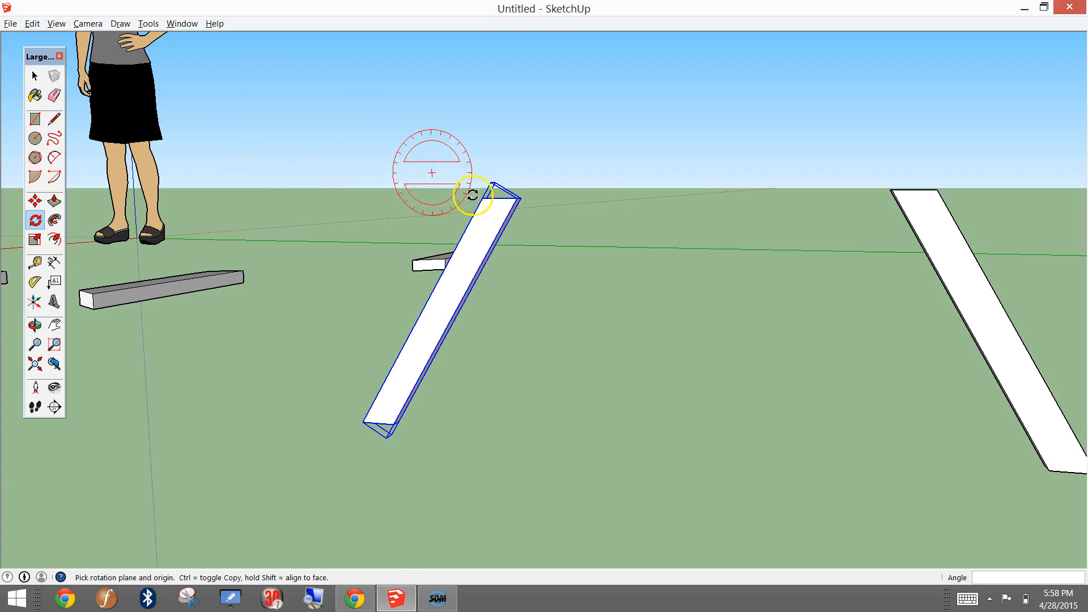
pyautogui.scroll(-2, 442, 176)
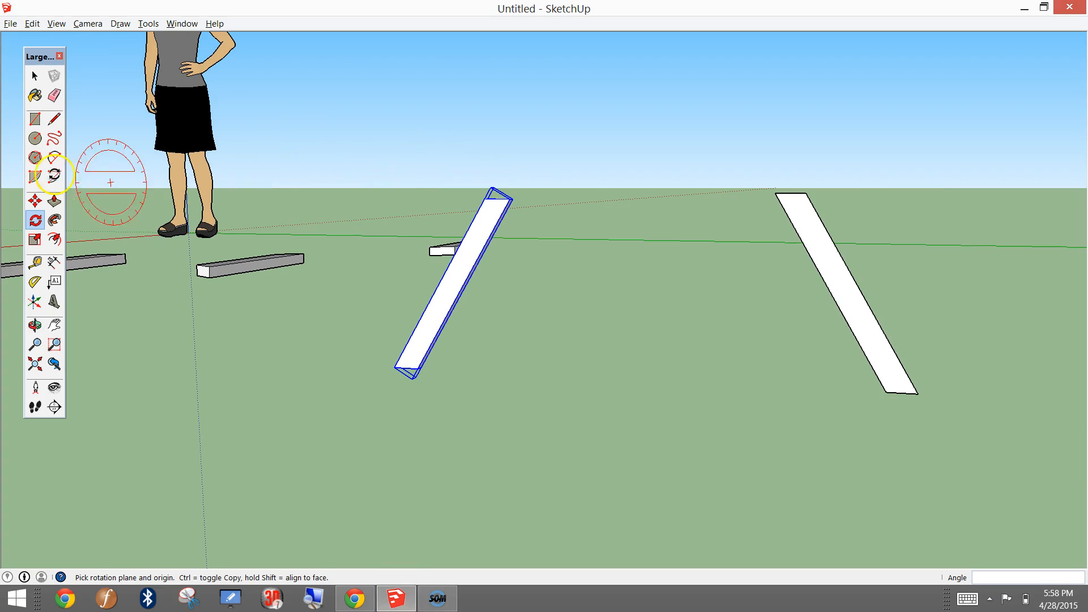
pyautogui.click(35, 262)
pyautogui.click(808, 194)
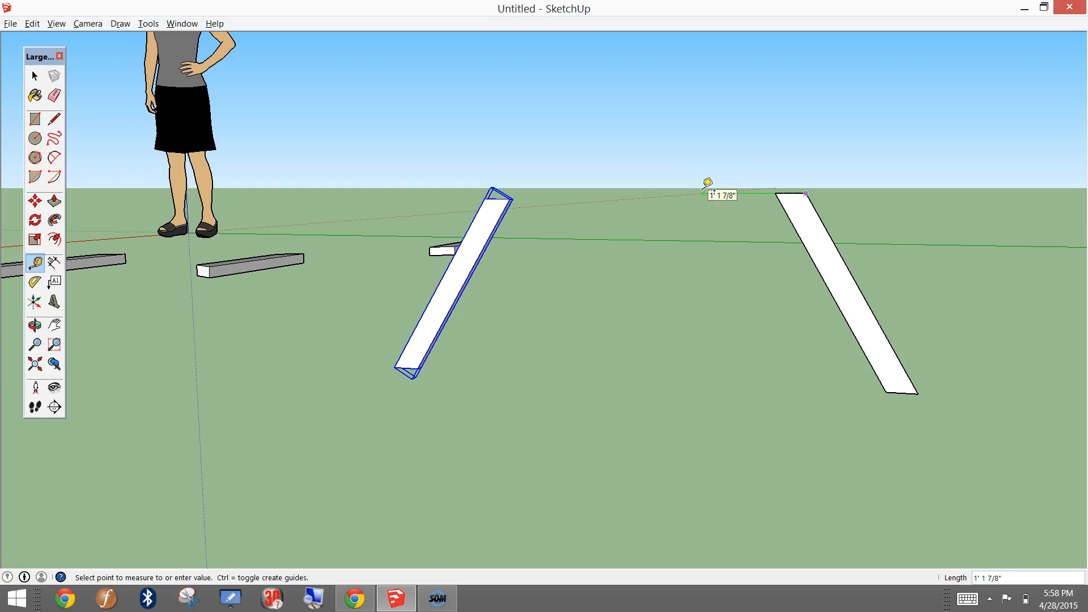
pyautogui.write('10')
pyautogui.press('Return')
# Step: Move the duplicate leg by its outer top corner onto the end point of the 10" guide
pyautogui.moveTo(742, 167); pyautogui.dragTo(750, 230, button='middle')
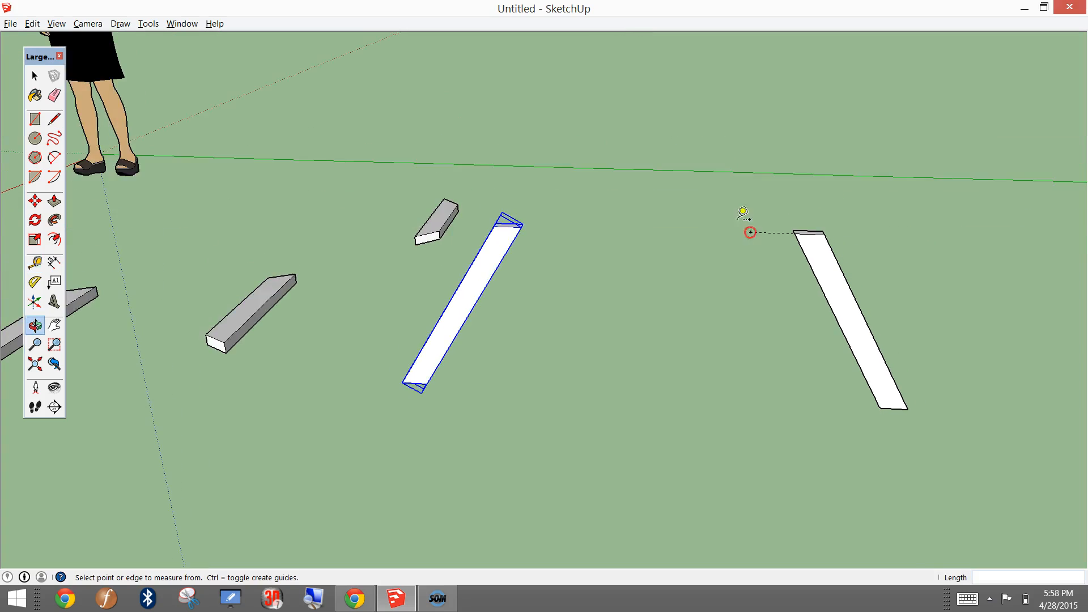
pyautogui.scroll(3, 742, 215)
pyautogui.moveTo(837, 184); pyautogui.dragTo(834, 275, button='middle')
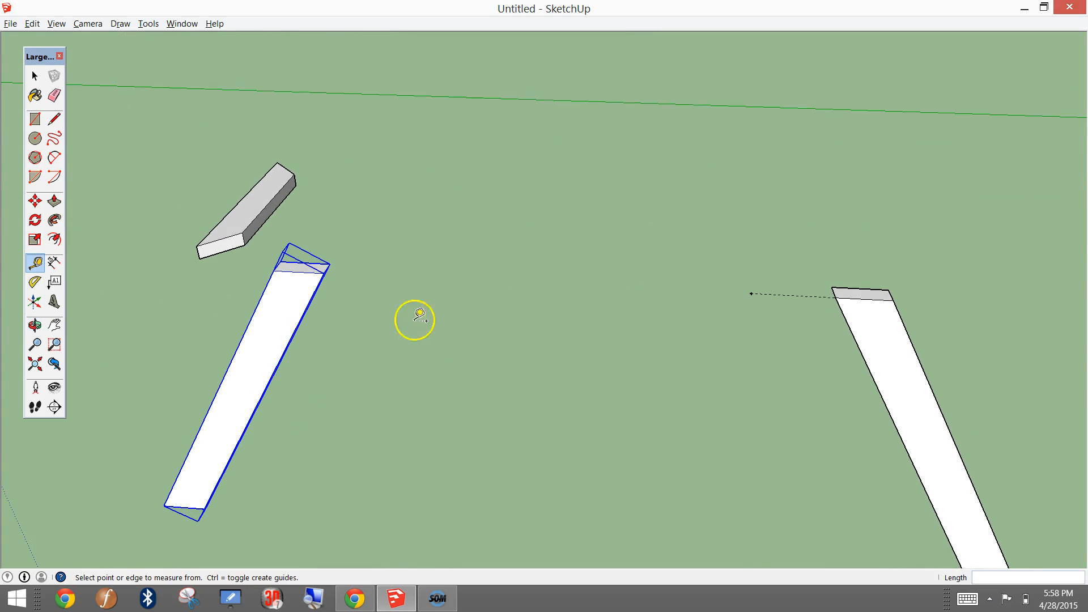
pyautogui.click(35, 201)
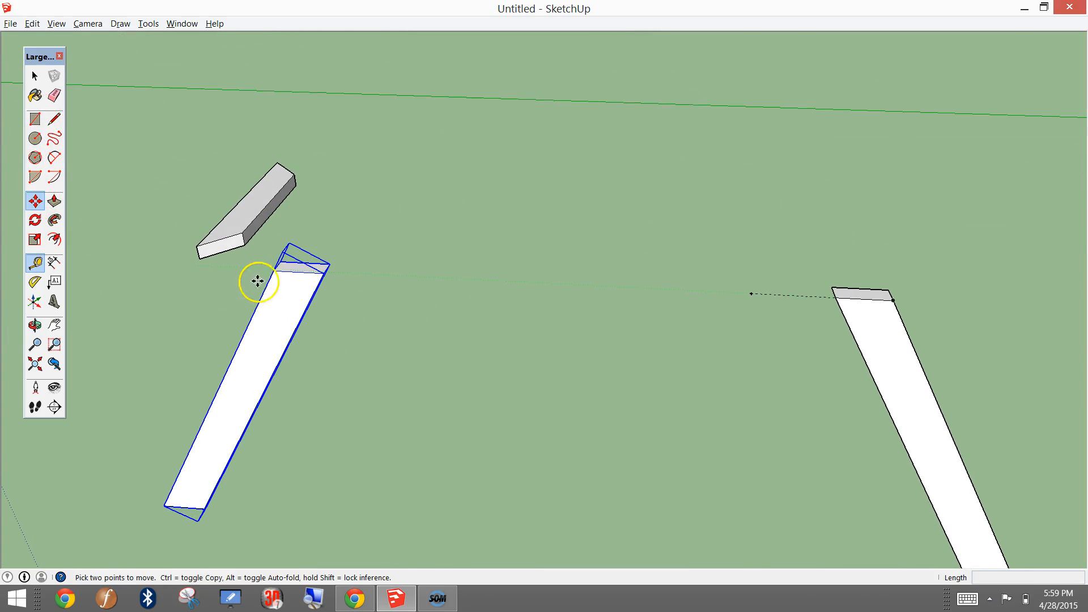
pyautogui.scroll(2, 300, 272)
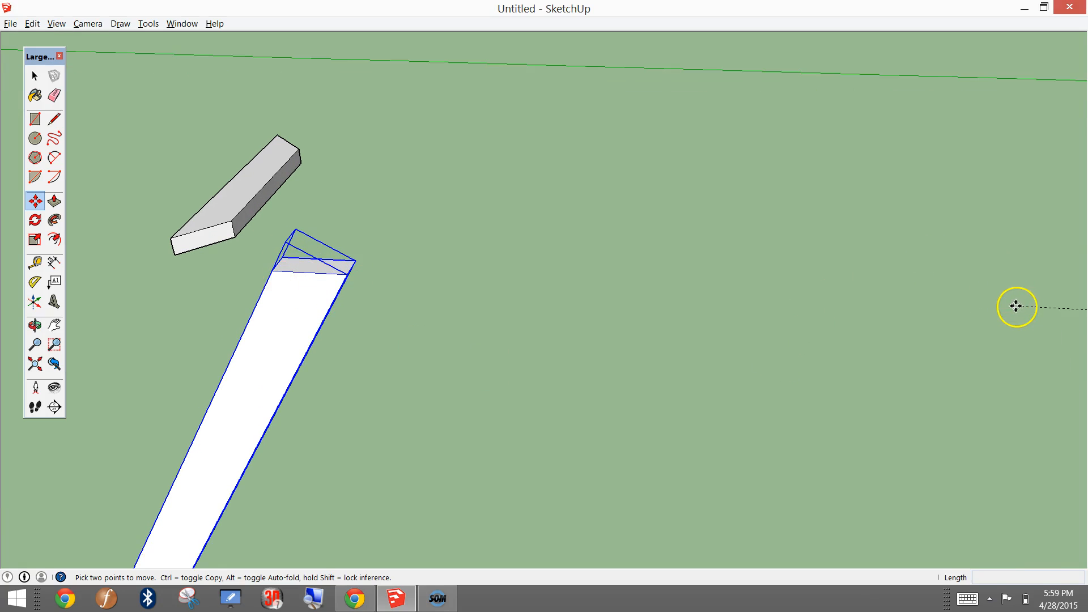
pyautogui.click(272, 270)
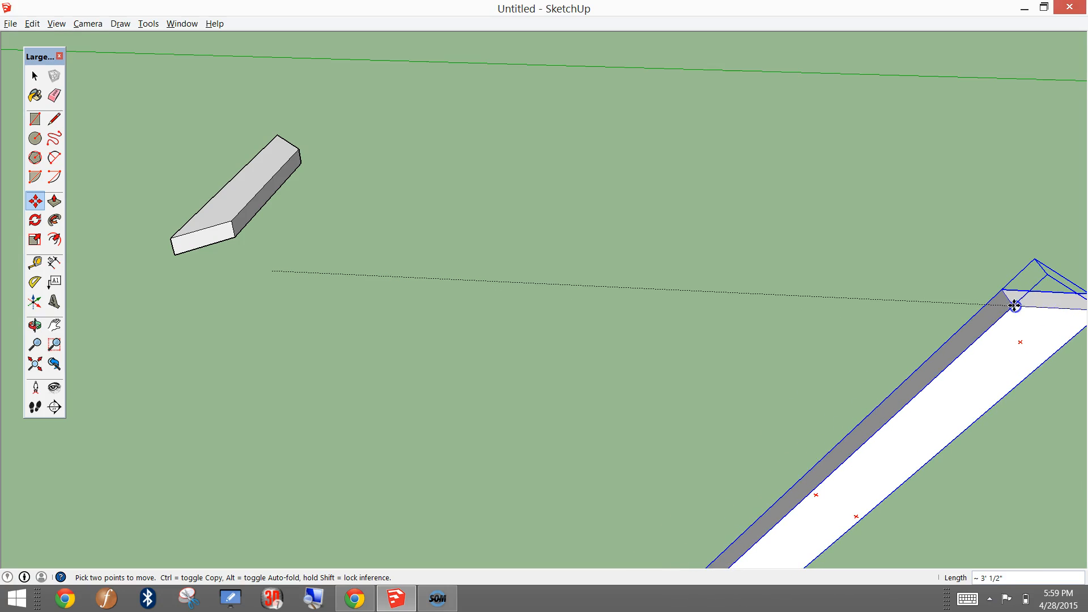
pyautogui.click(965, 294)
pyautogui.moveTo(966, 293); pyautogui.dragTo(782, 281, button='middle')
# Step: Review the seat support dimensions in the browser plan and place a 4.5" guide outward along the green axis from the original leg's outer bottom corner
pyautogui.click(375, 600)
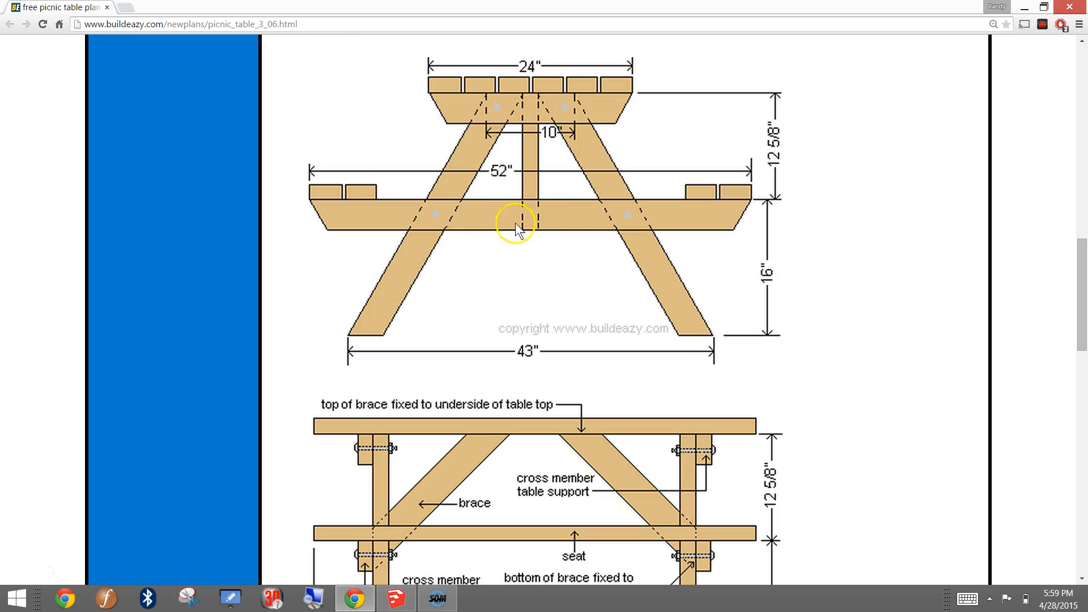
pyautogui.scroll(-10, 462, 316)
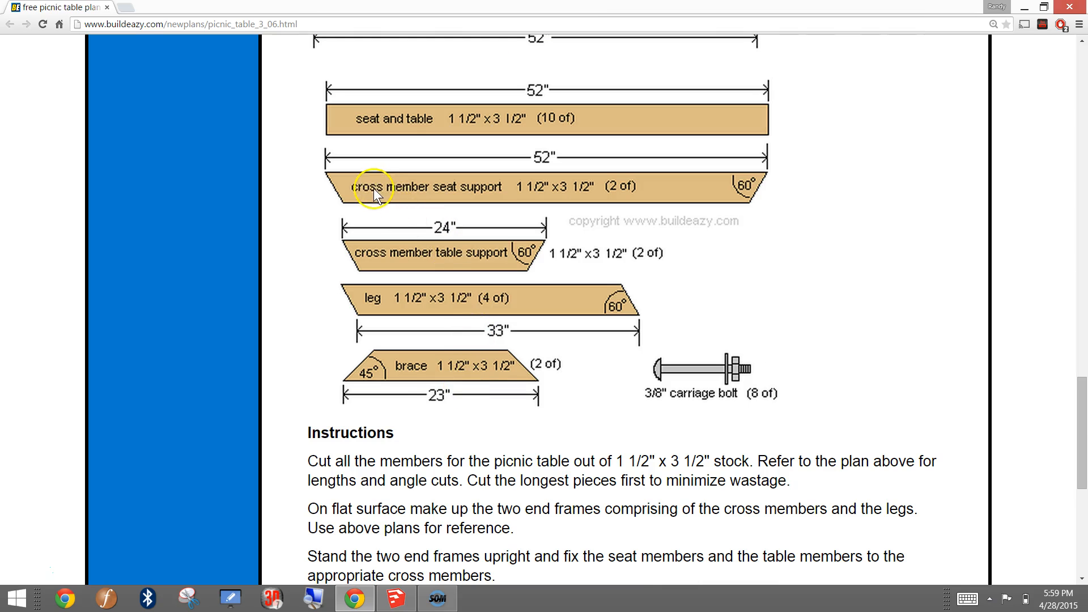
pyautogui.scroll(10, 450, 291)
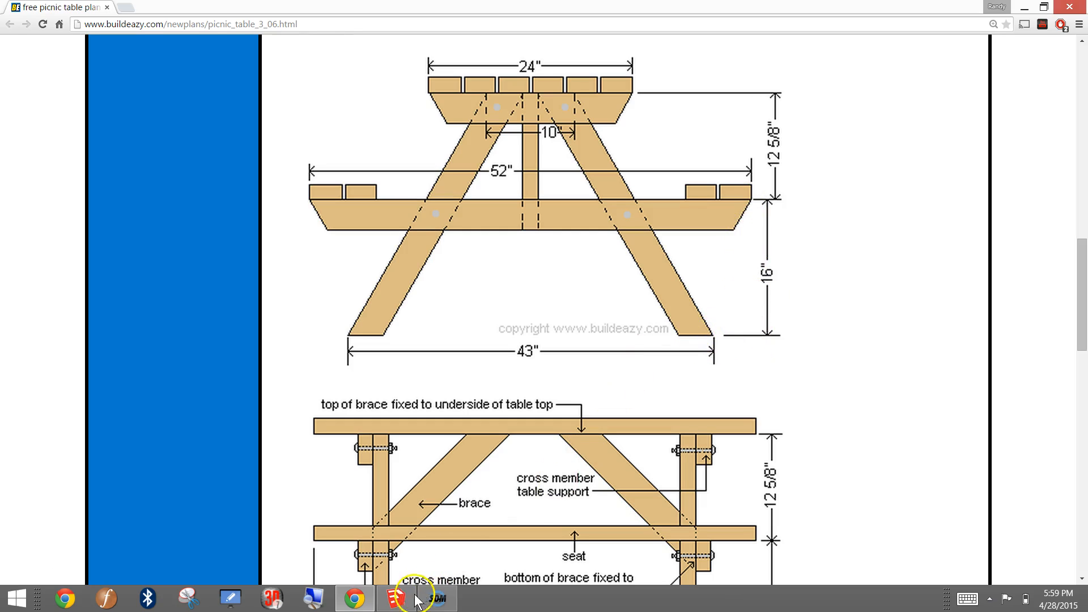
pyautogui.moveTo(381, 590)
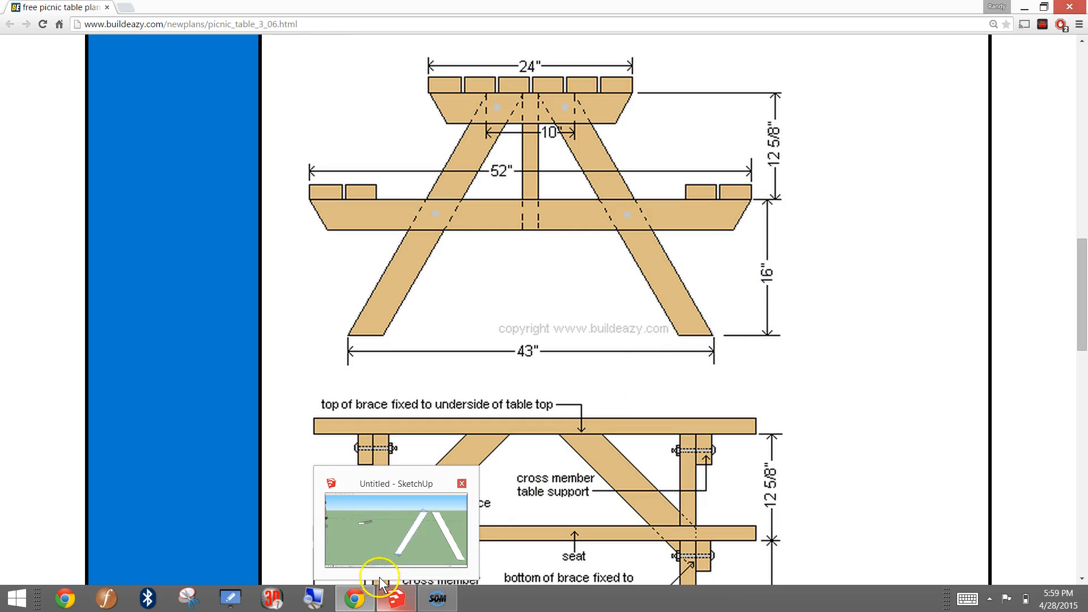
pyautogui.click(393, 601)
pyautogui.moveTo(430, 439)
pyautogui.mouseDown(button='middle')
pyautogui.moveTo(610, 449)
pyautogui.moveTo(643, 399)
pyautogui.moveTo(363, 318)
pyautogui.moveTo(461, 311)
pyautogui.moveTo(453, 308)
pyautogui.mouseUp(button='middle')
pyautogui.scroll(3, 471, 325)
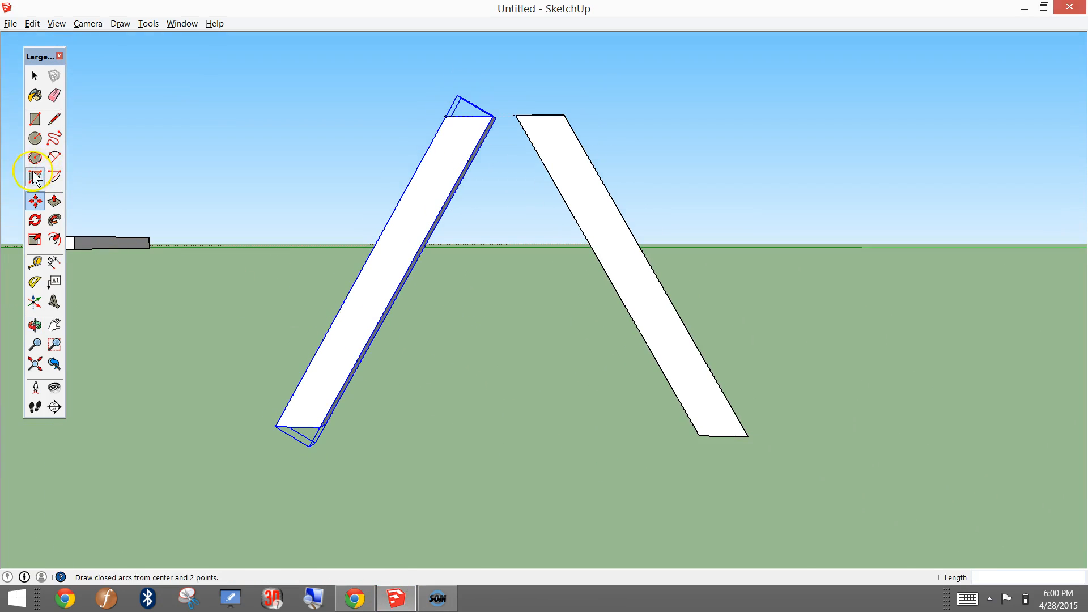
pyautogui.click(34, 261)
pyautogui.click(748, 437)
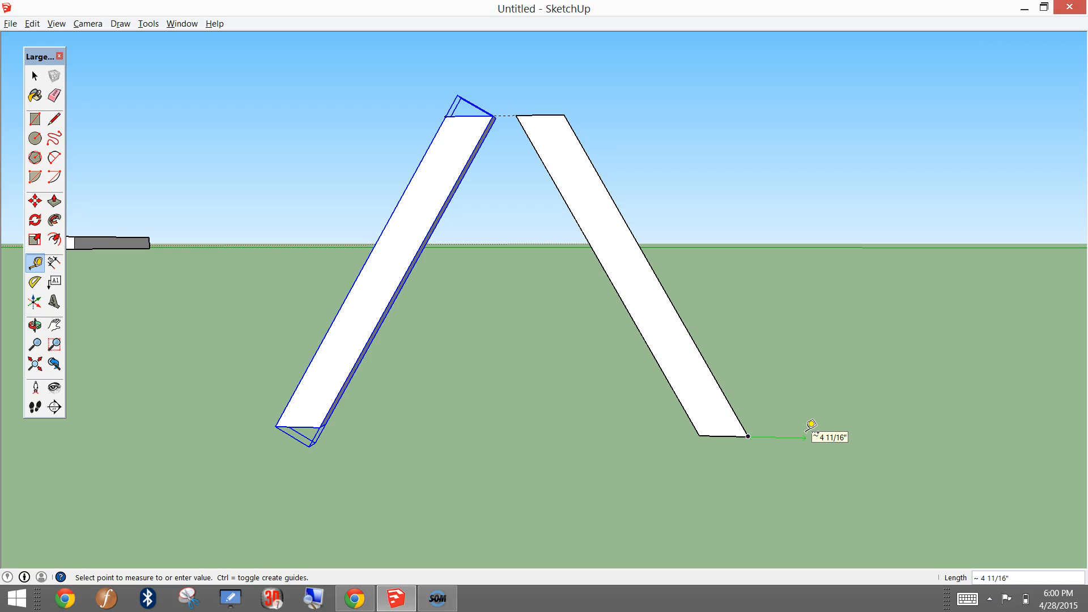
pyautogui.press('Return')
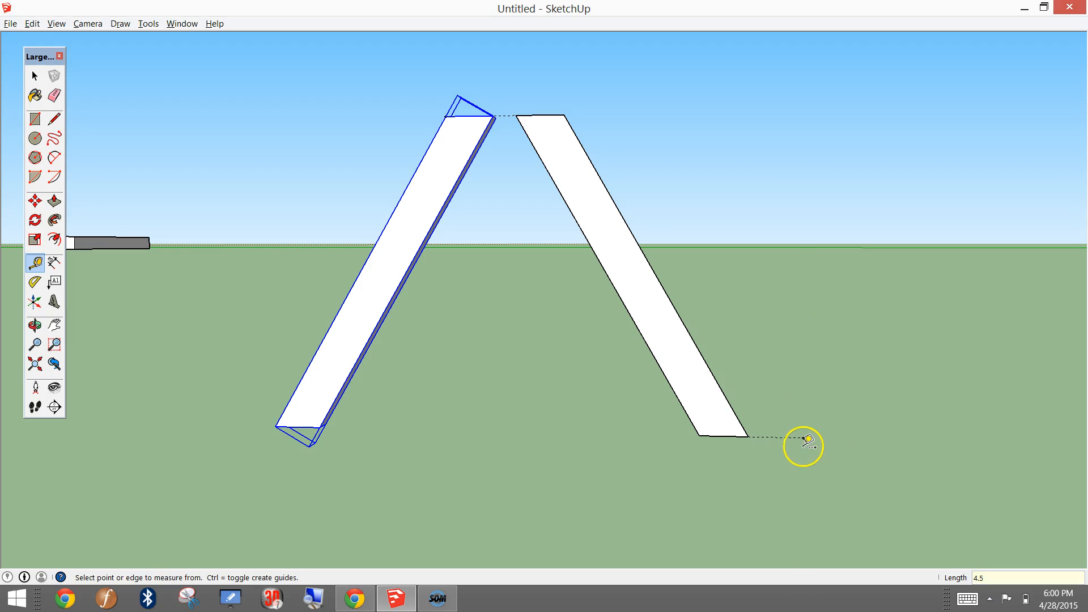
# Step: Place a 16" vertical guide upward from the end of the 4.5" guide beside the original leg
pyautogui.click(803, 437)
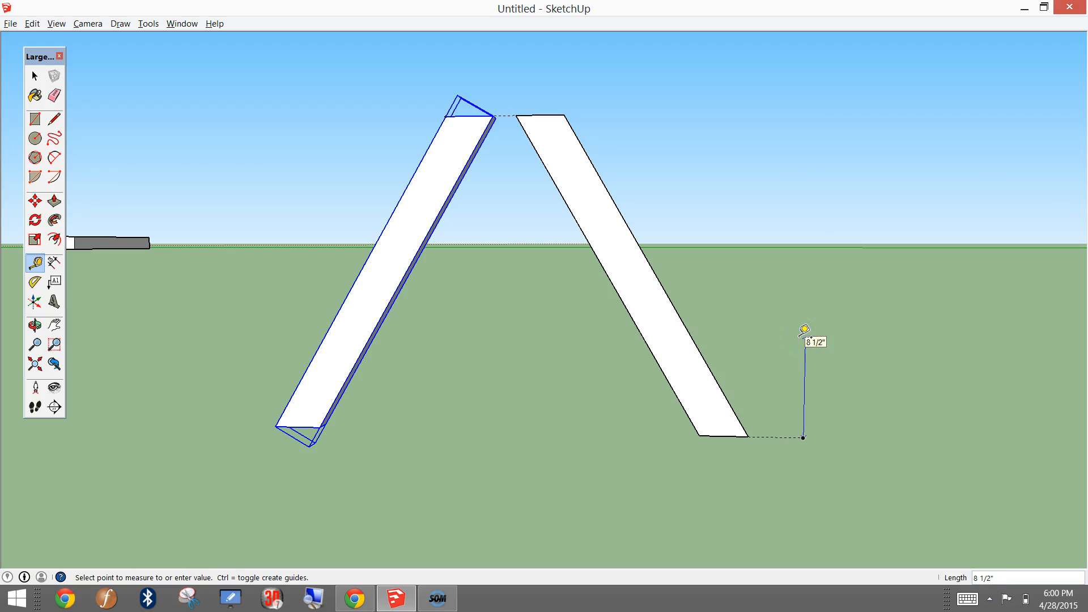
pyautogui.write('16')
pyautogui.press('Return')
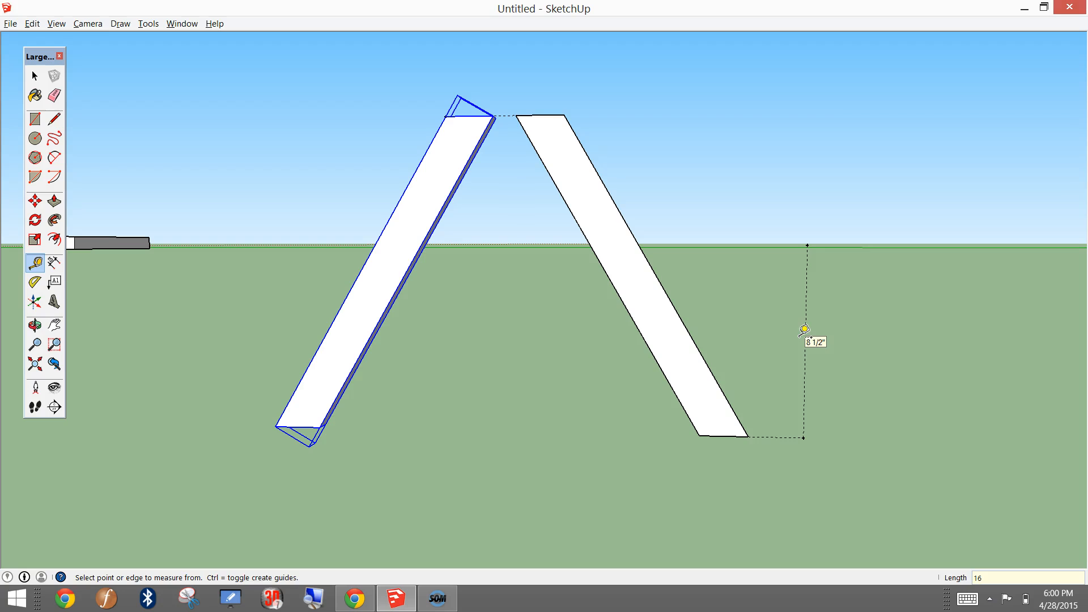
pyautogui.moveTo(876, 252); pyautogui.dragTo(802, 377, button='middle')
pyautogui.click(789, 447)
pyautogui.press('Escape')
pyautogui.scroll(-1, 899, 333)
pyautogui.moveTo(898, 332); pyautogui.dragTo(733, 432, button='middle')
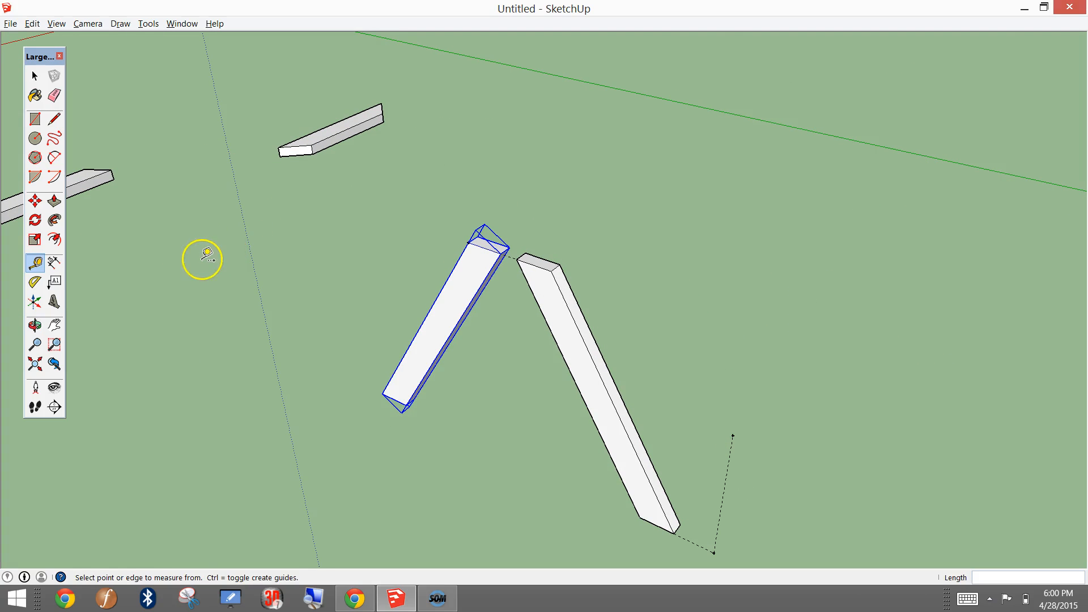